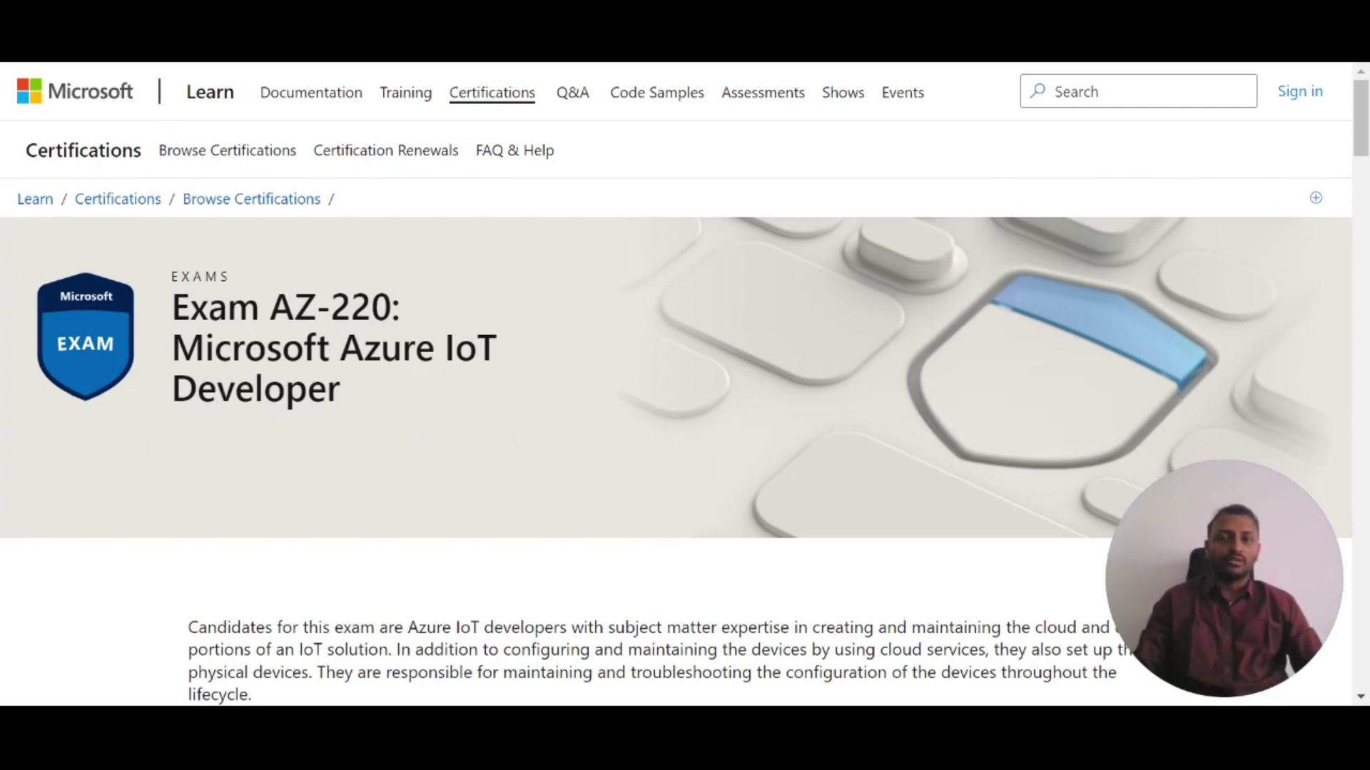
# Step: Check the AZ-220 exam title, then scroll down to the Schedule exam card
pyautogui.moveTo(270, 308); pyautogui.dragTo(391, 308)
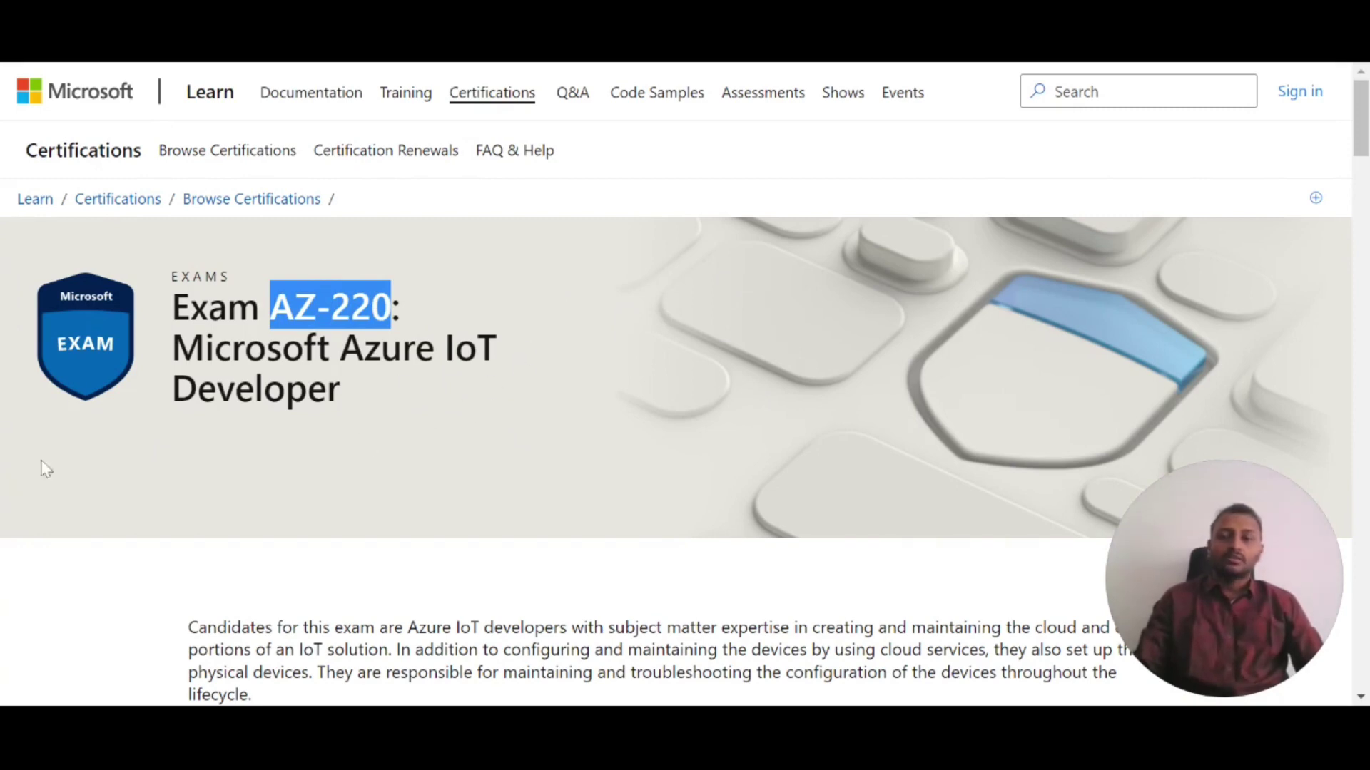
pyautogui.click(354, 391)
pyautogui.scroll(-2, 357, 392)
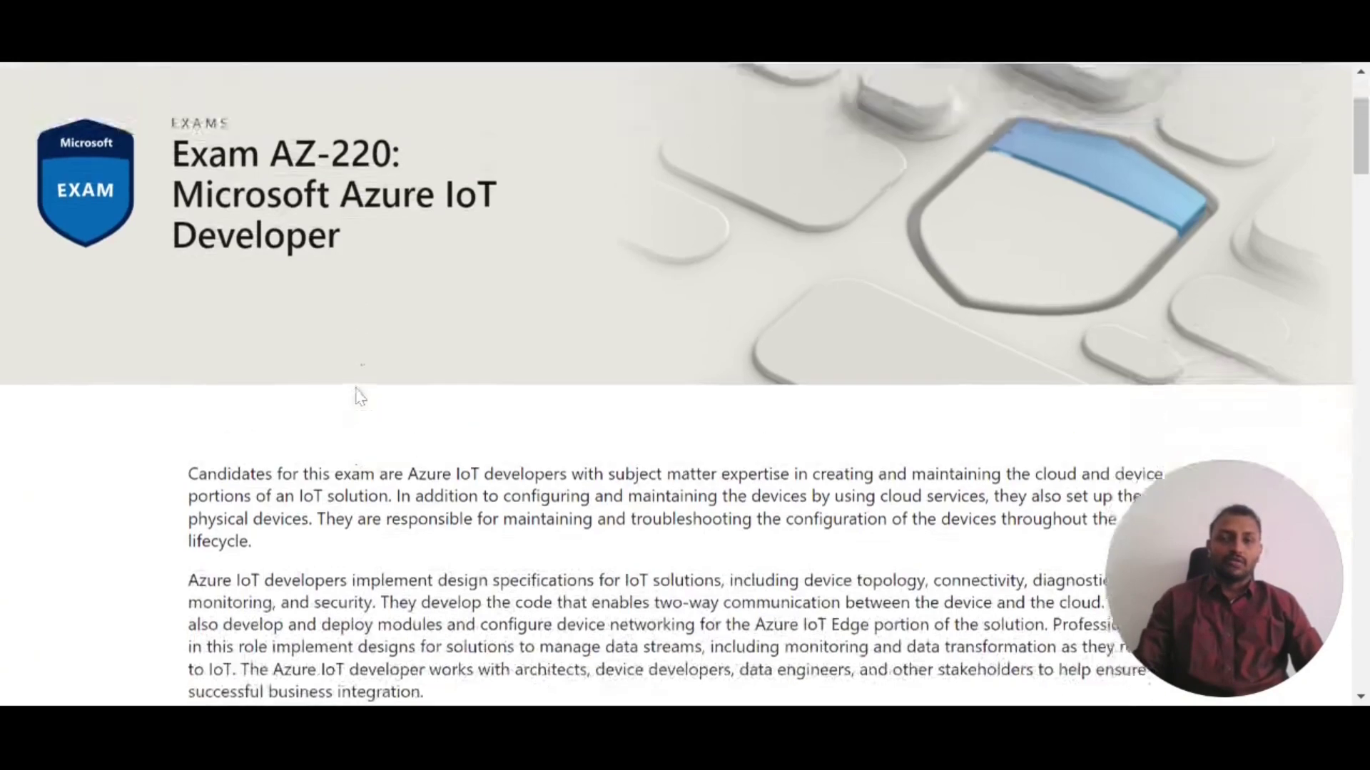
pyautogui.scroll(2, 358, 392)
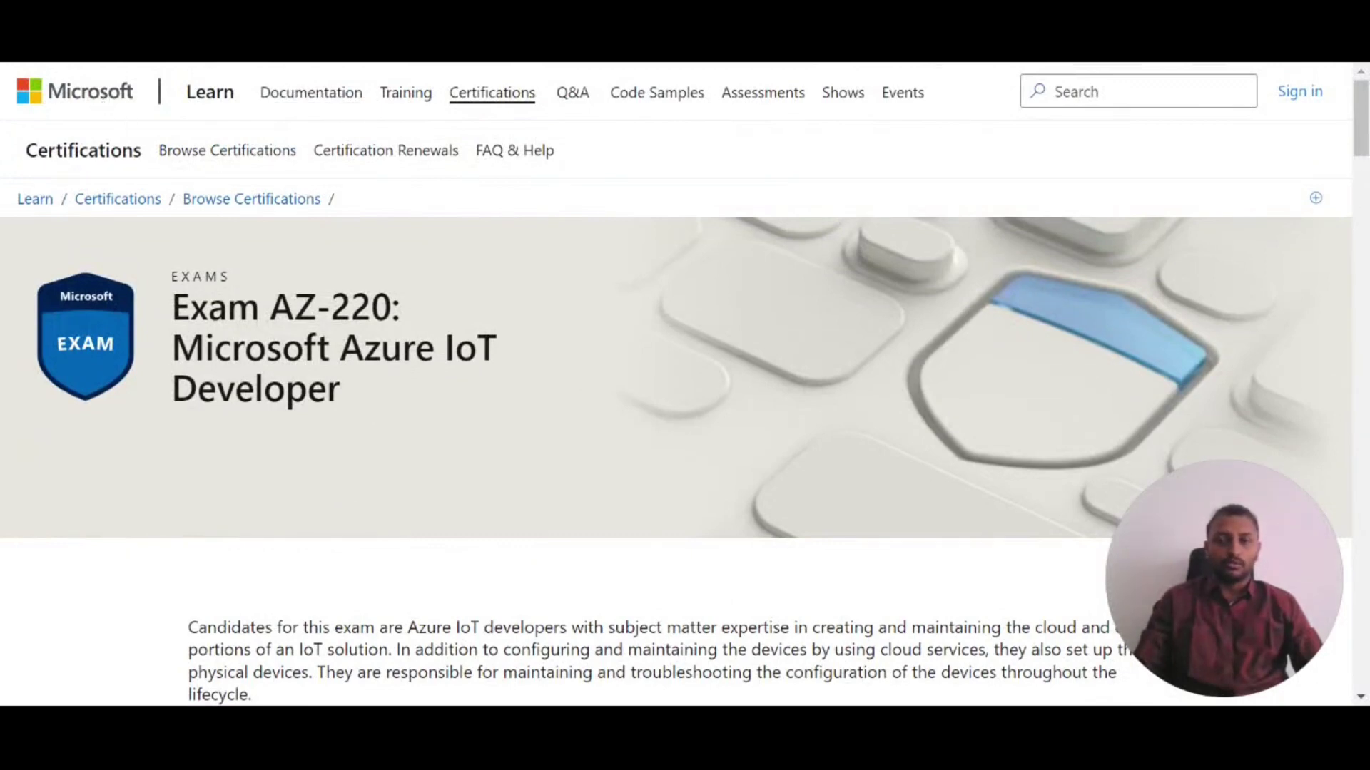
pyautogui.moveTo(271, 308); pyautogui.dragTo(422, 309)
pyautogui.click(471, 402)
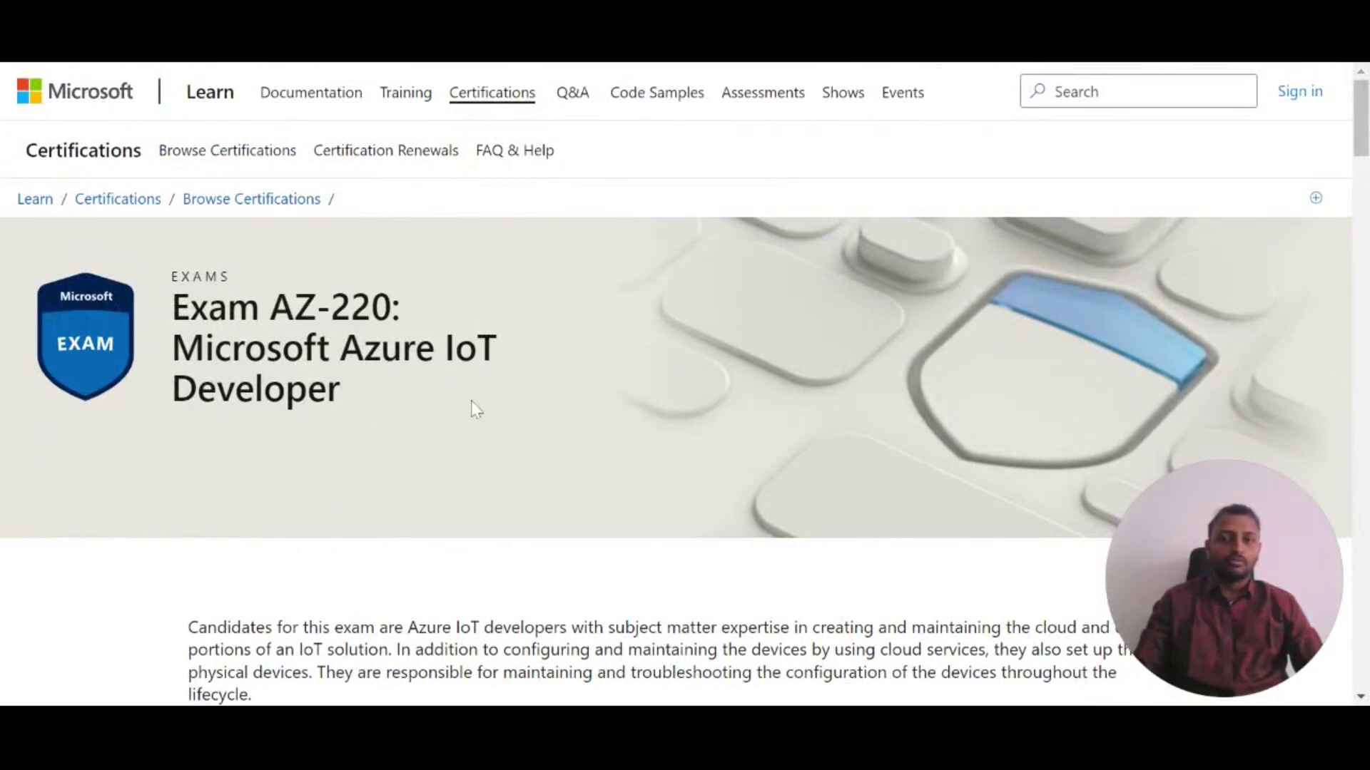
pyautogui.moveTo(193, 348); pyautogui.dragTo(429, 443)
pyautogui.click(430, 443)
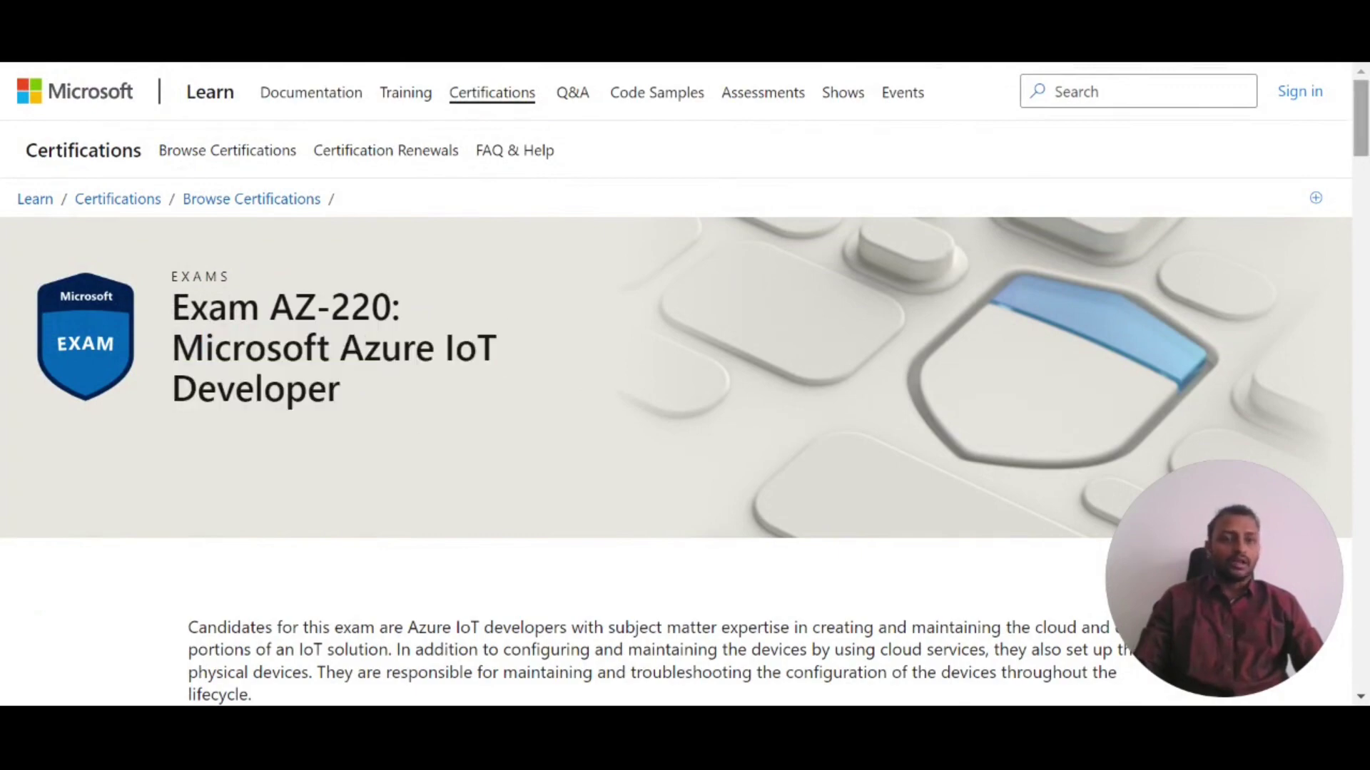
pyautogui.scroll(-3, 1364, 145)
pyautogui.scroll(-12, 1364, 145)
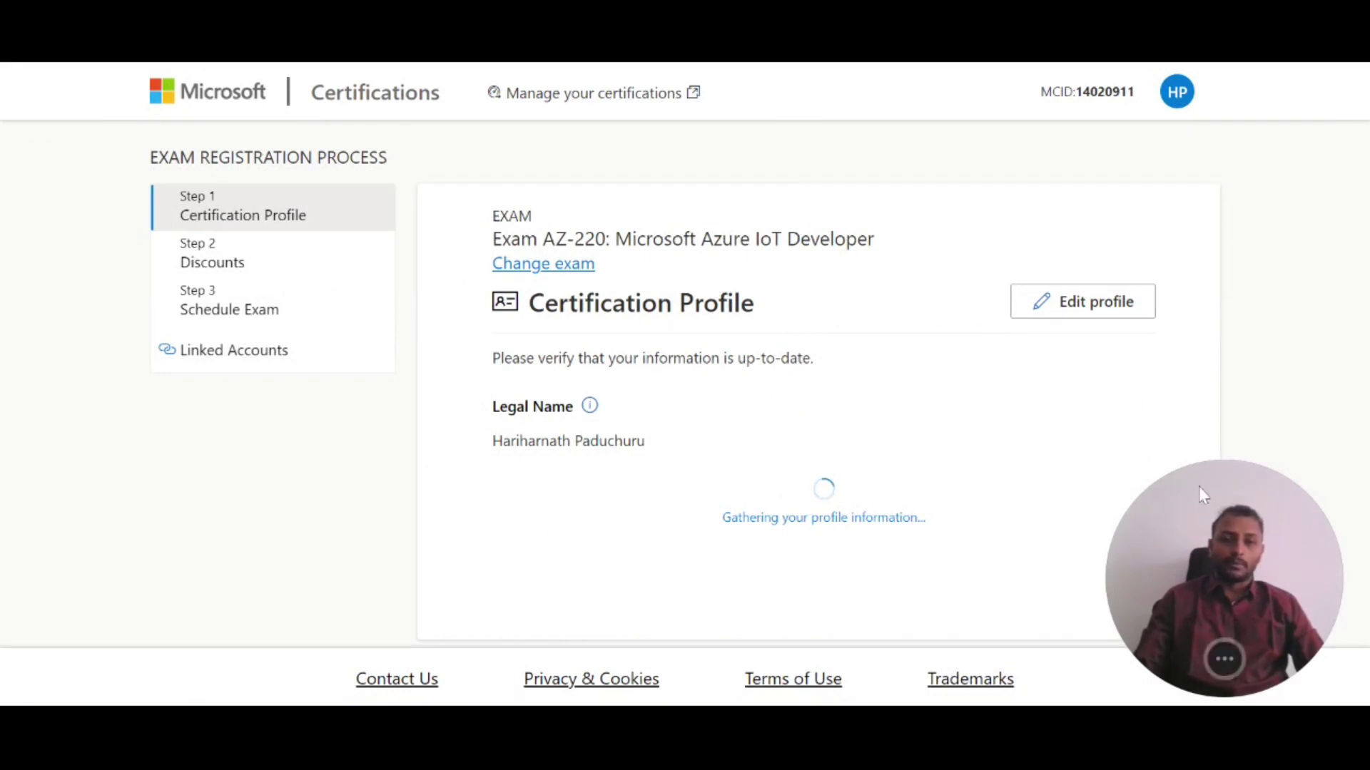
# Step: Continue from Certification Profile to the Discounts step, which shows no available discounts
pyautogui.scroll(-7, 972, 443)
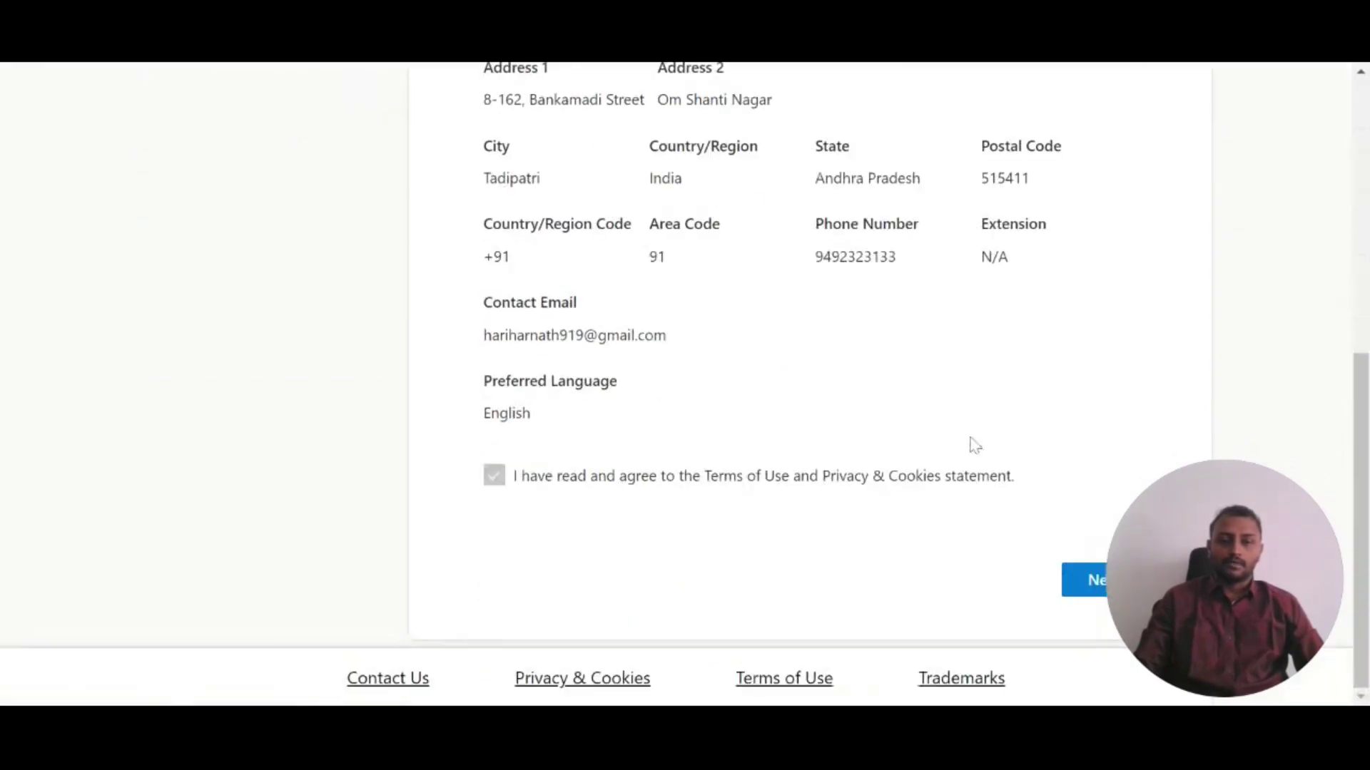
pyautogui.click(1063, 574)
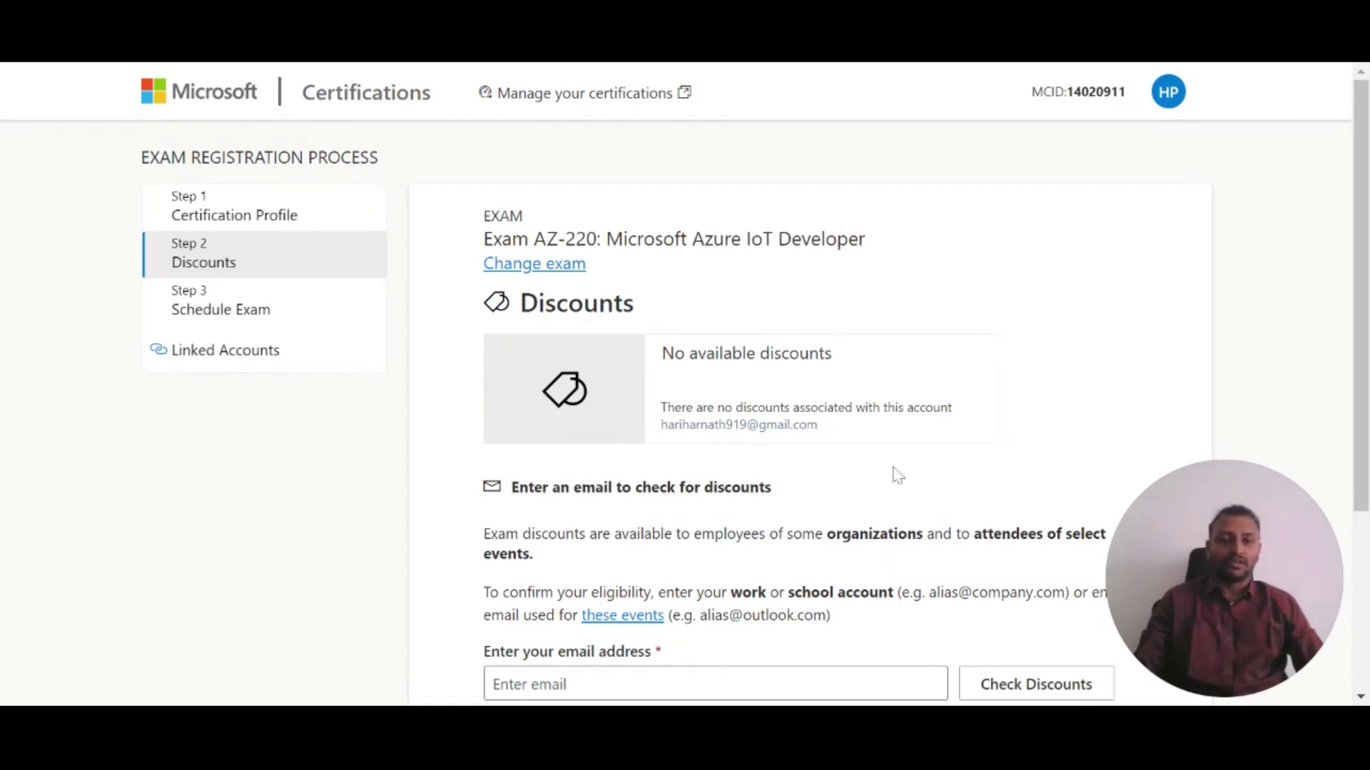
pyautogui.scroll(-3, 940, 592)
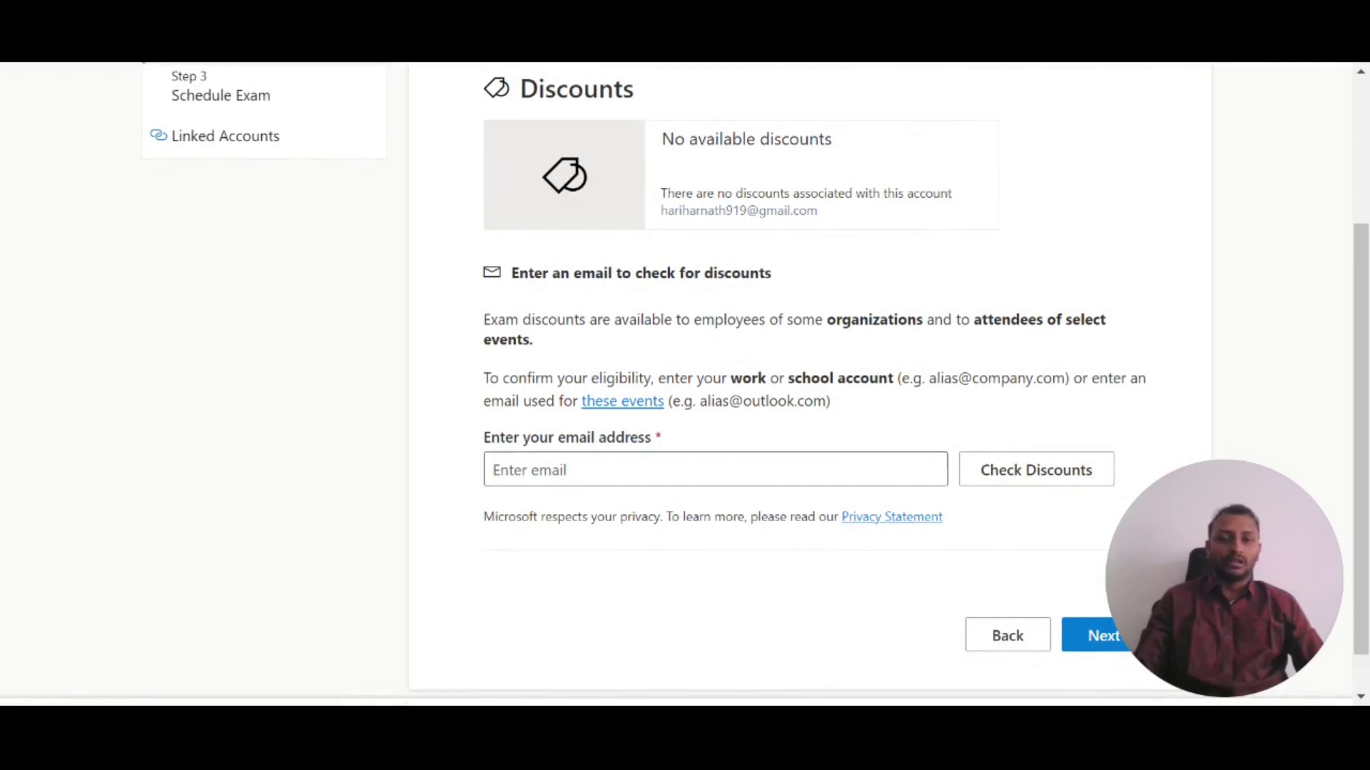
pyautogui.scroll(1, 739, 261)
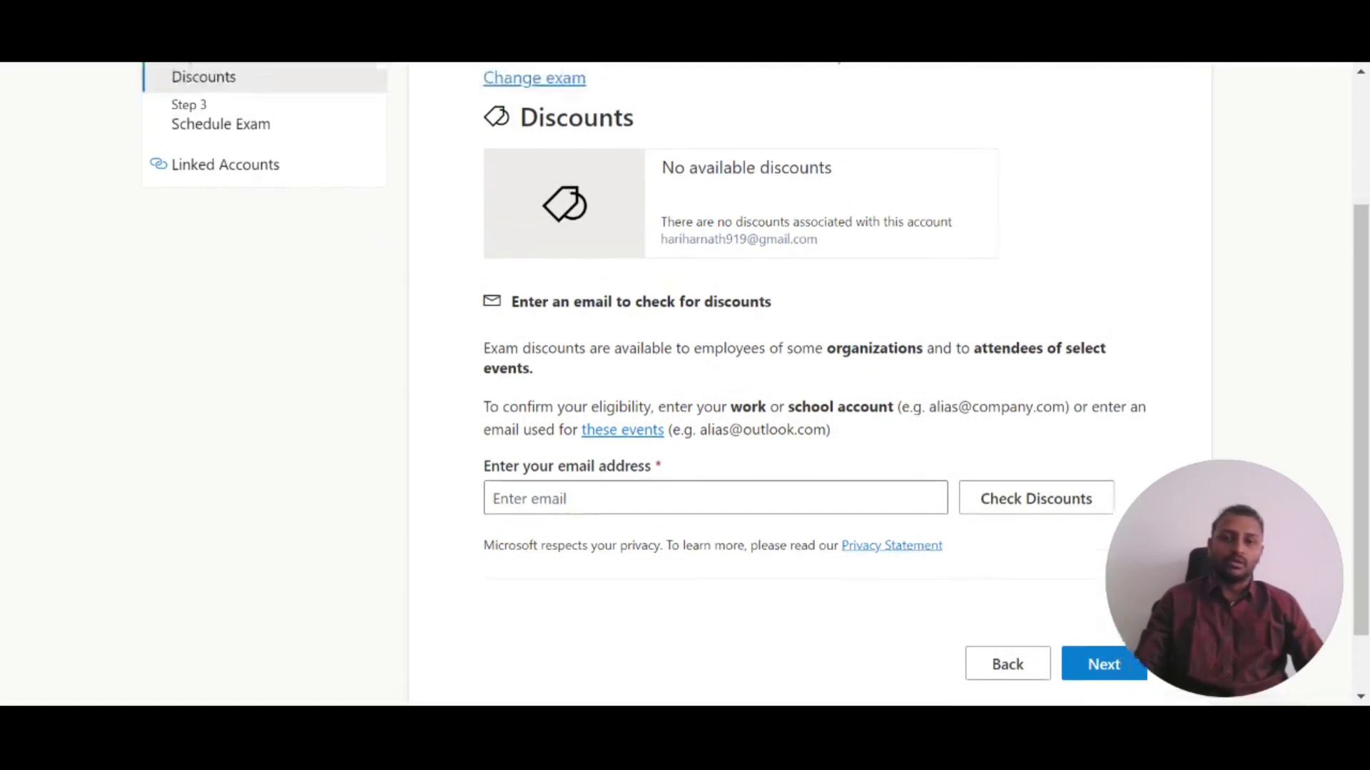
pyautogui.scroll(-2, 740, 261)
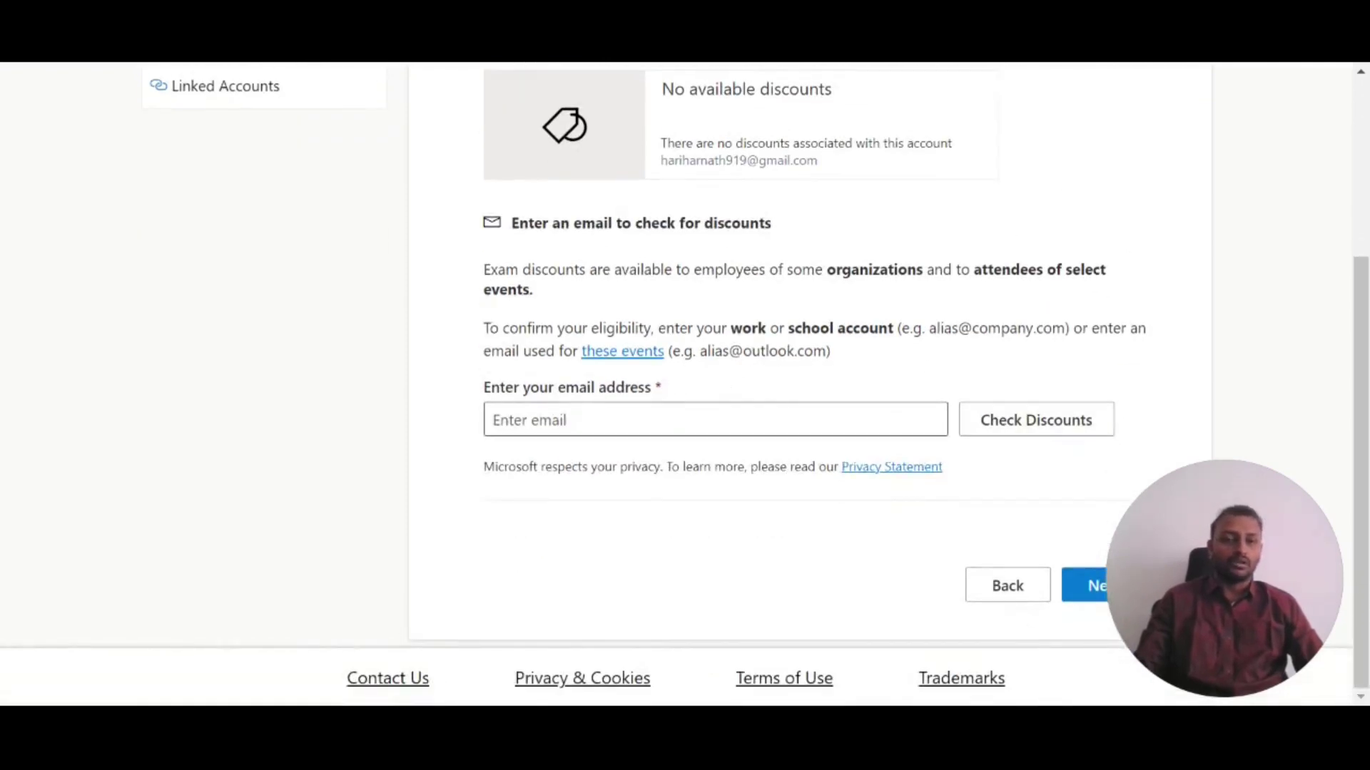
# Step: Continue past Discounts to the Schedule Exam step and choose Schedule with Pearson VUE
pyautogui.click(1087, 586)
pyautogui.scroll(2, 330, 254)
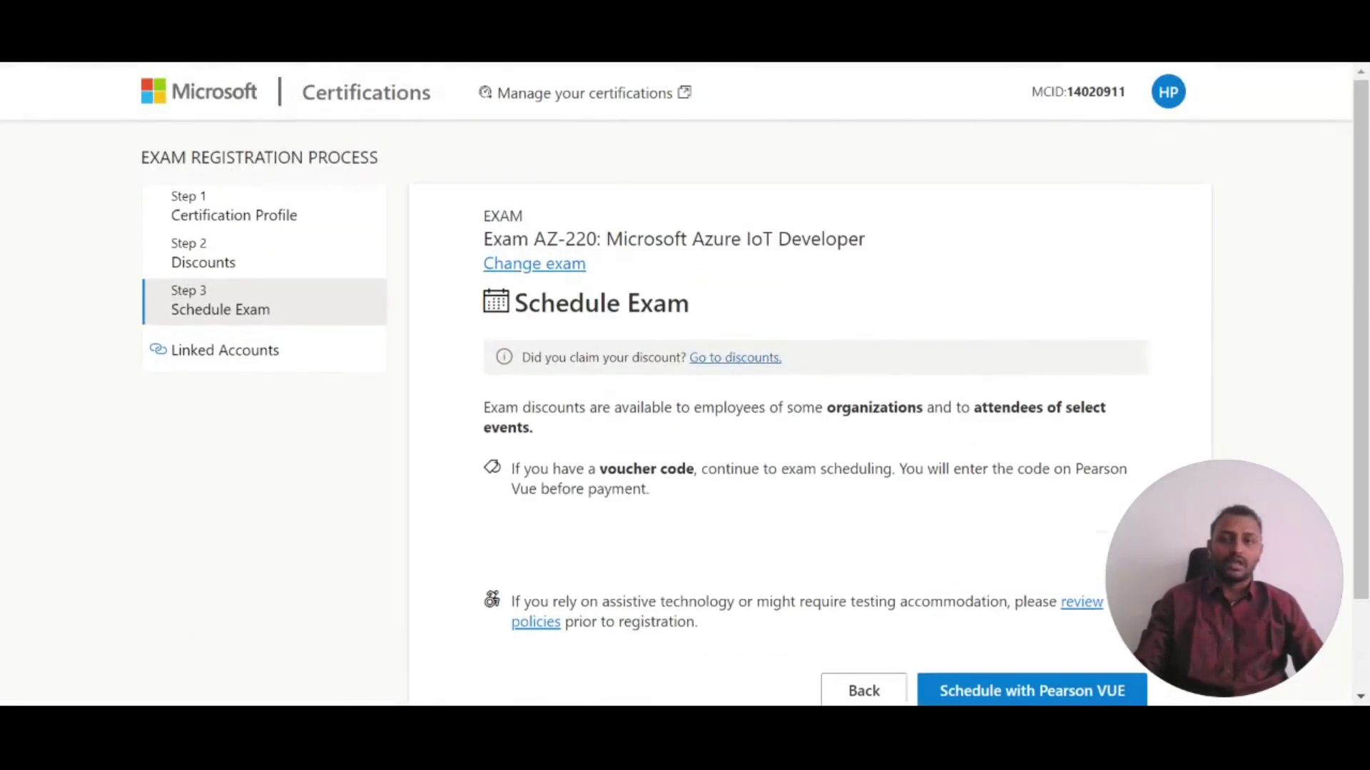
pyautogui.scroll(-1, 504, 343)
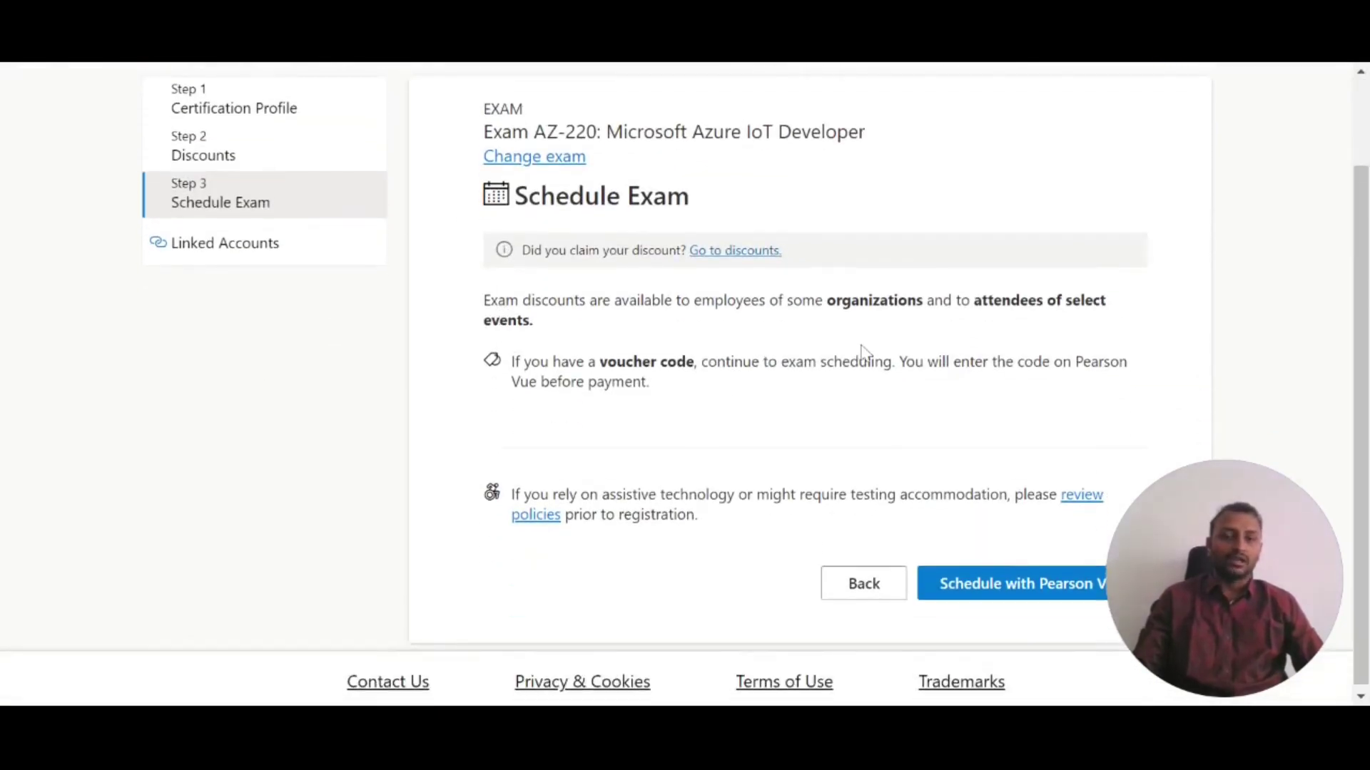
pyautogui.scroll(-1, 685, 434)
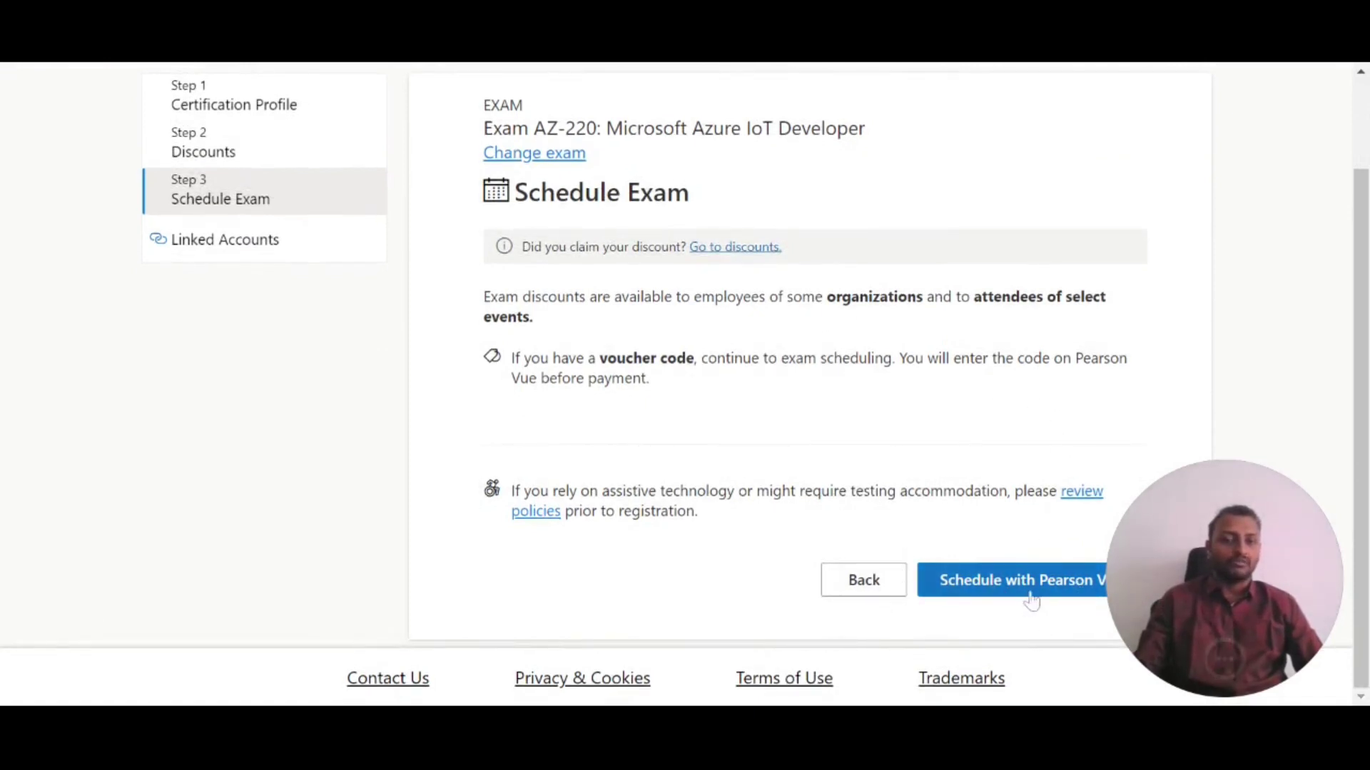
pyautogui.click(979, 585)
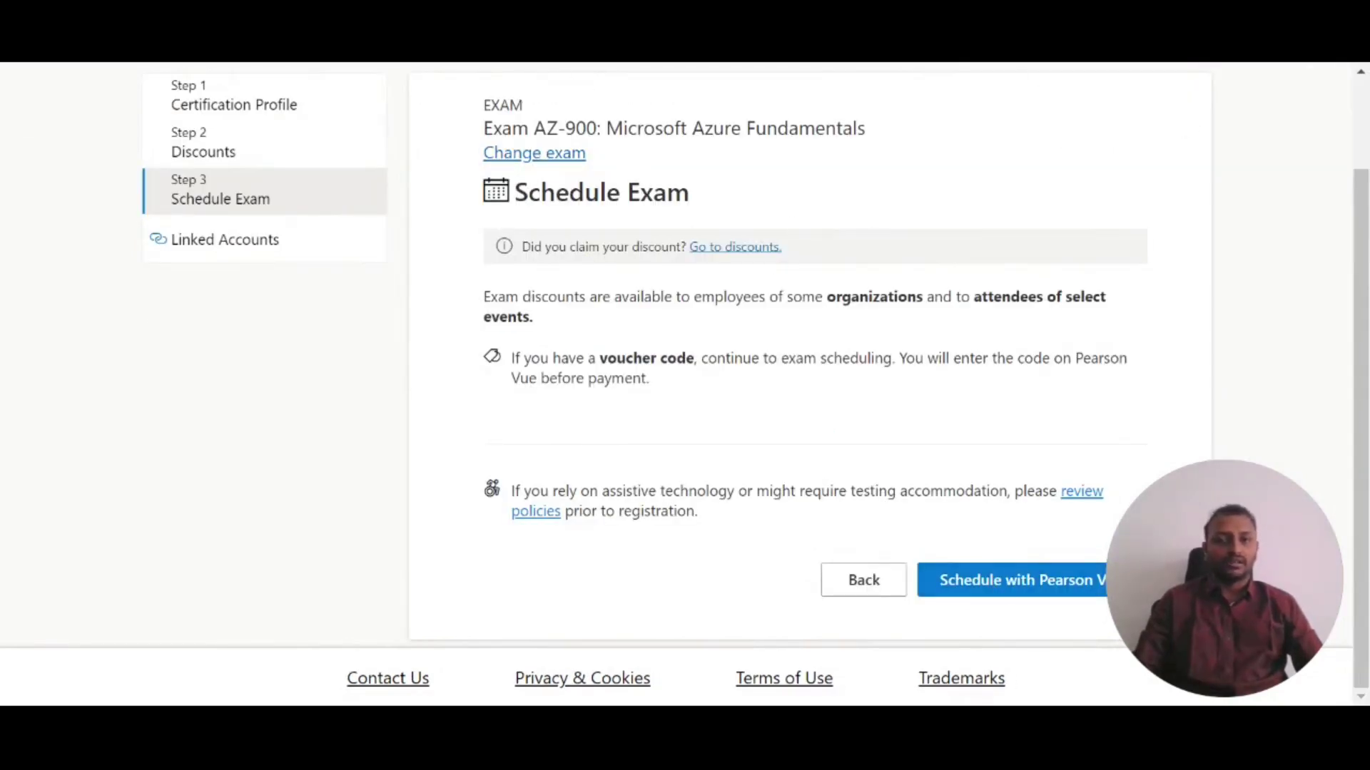
# Step: Confirm the AZ-900 Microsoft Azure Fundamentals title and complete the transfer to Pearson VUE
pyautogui.moveTo(529, 128); pyautogui.dragTo(731, 129)
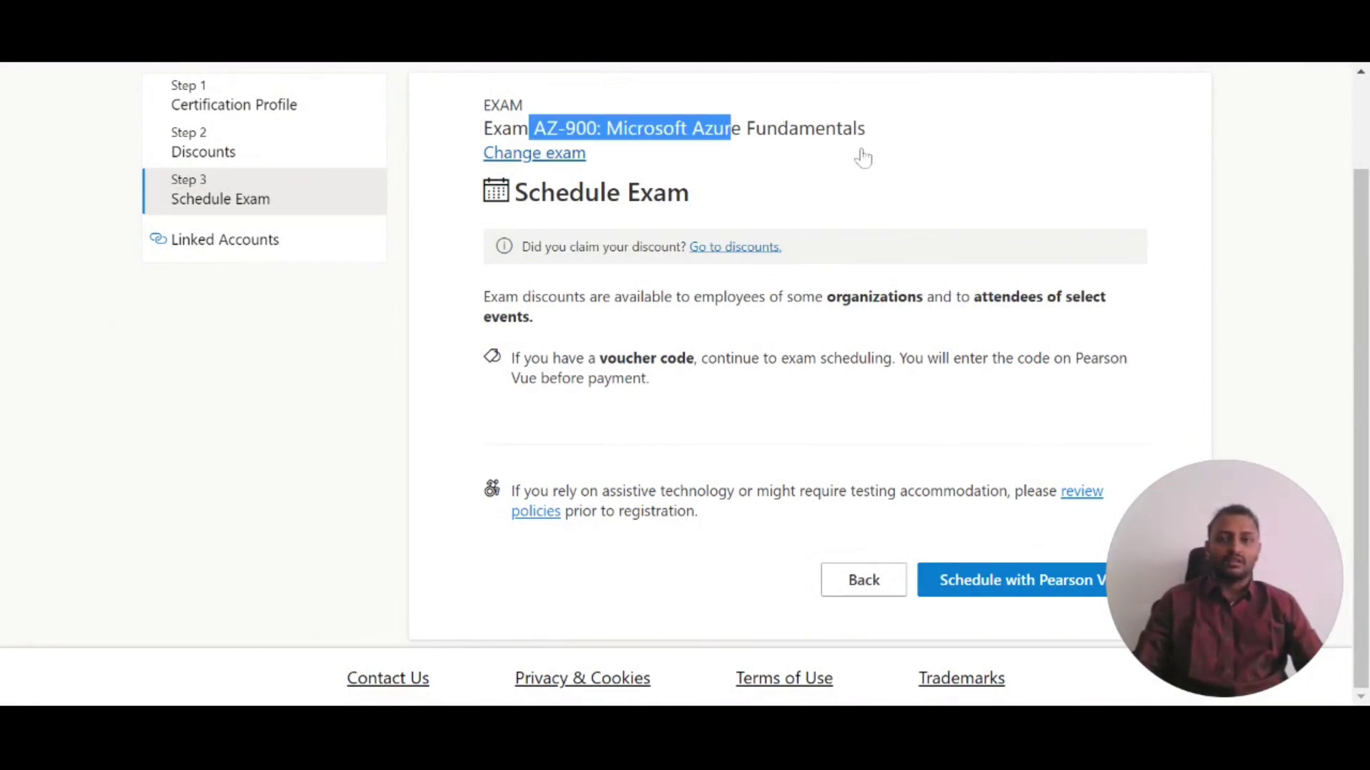
pyautogui.click(880, 139)
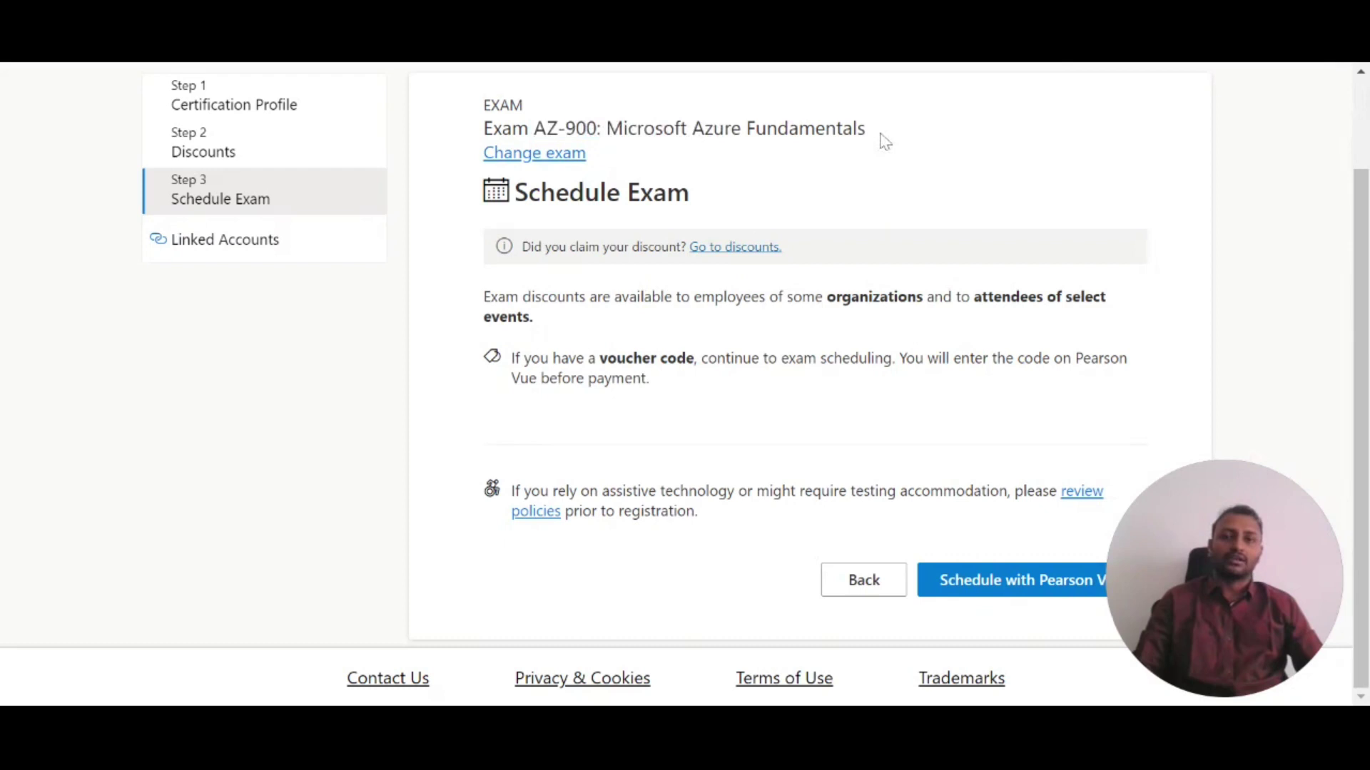
pyautogui.tripleClick(884, 139)
pyautogui.click(799, 136)
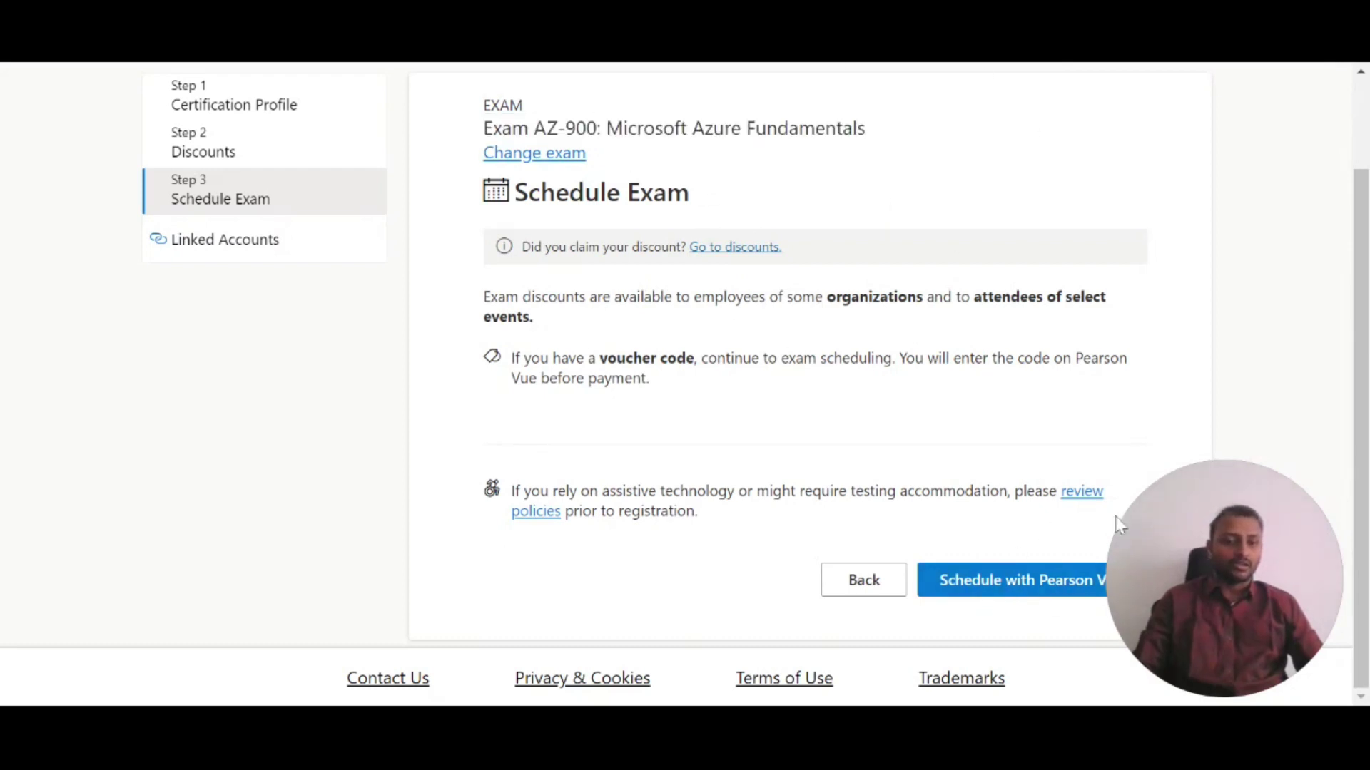
pyautogui.click(1027, 581)
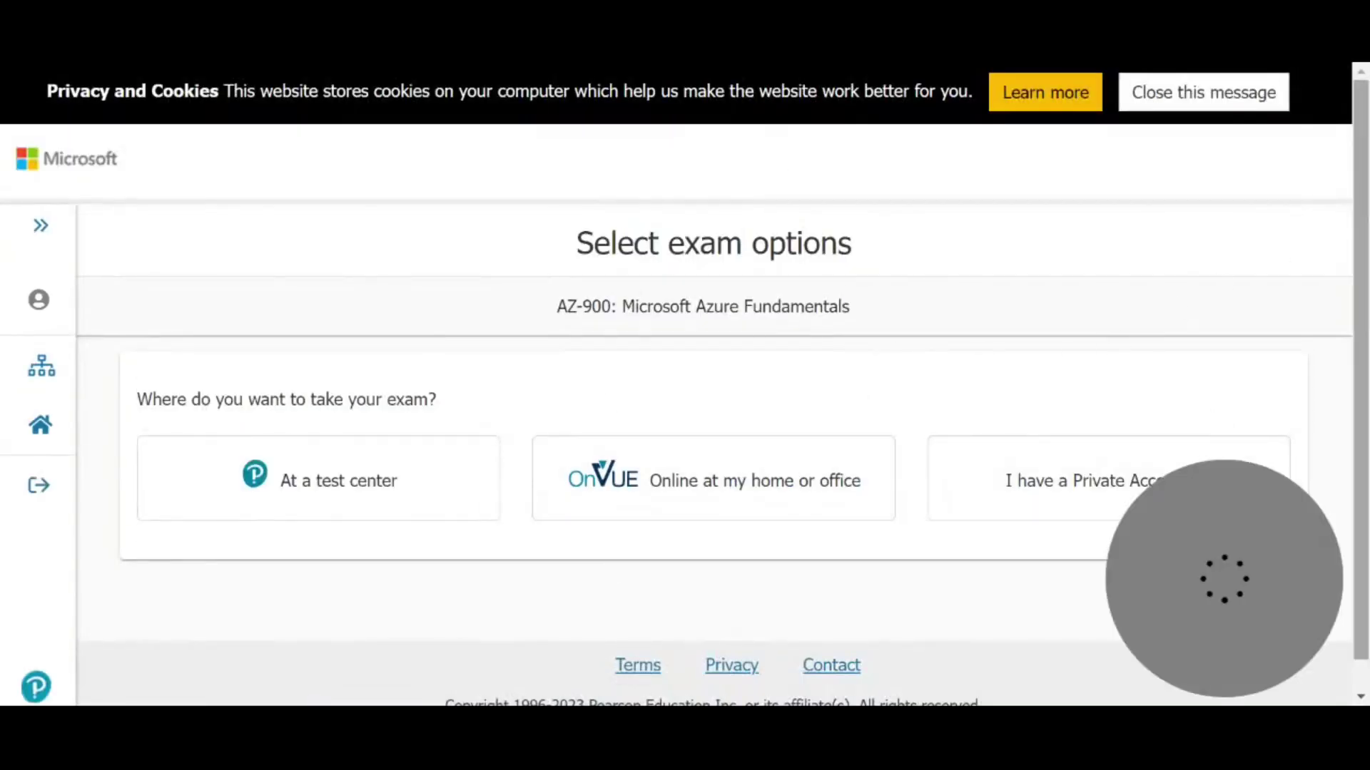
# Step: Choose 'At a test center' as the AZ-900 delivery option
pyautogui.scroll(-1, 684, 384)
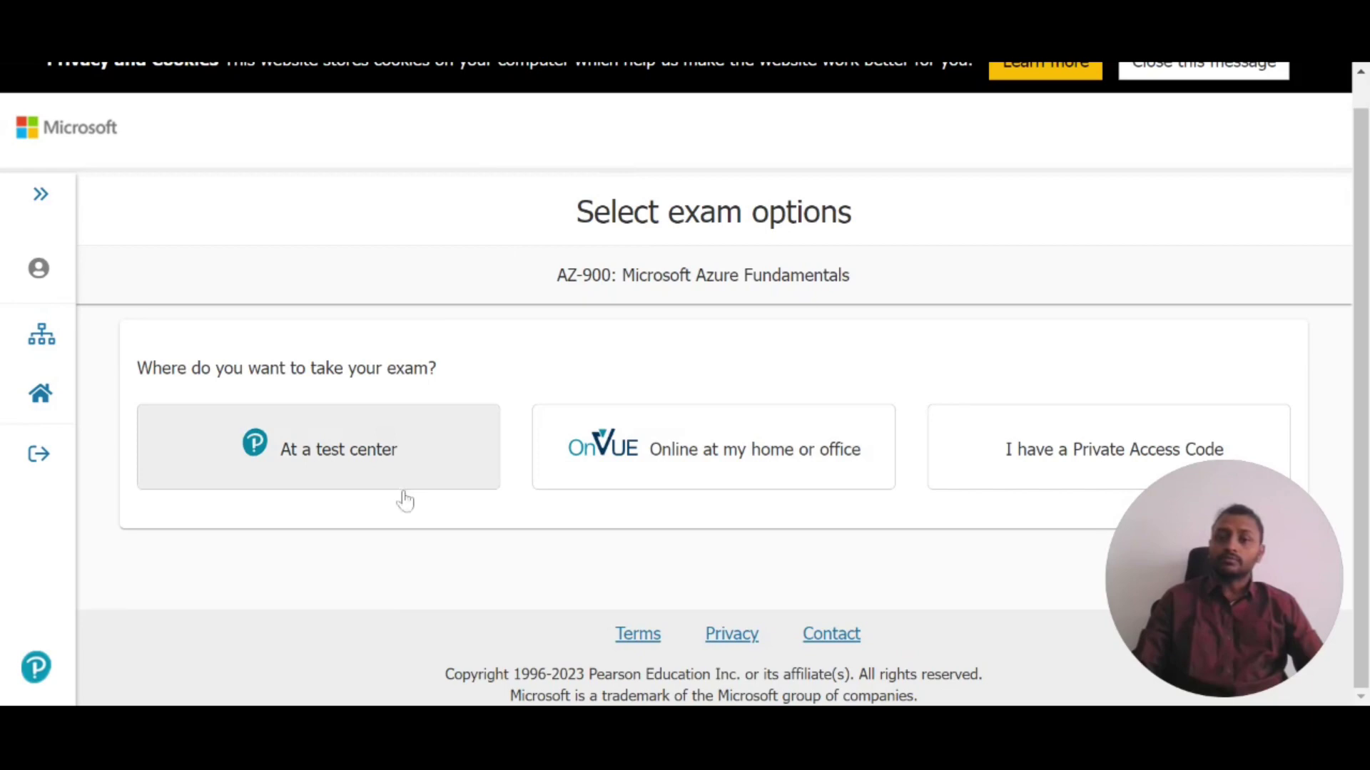
pyautogui.click(342, 467)
pyautogui.scroll(2, 408, 440)
pyautogui.scroll(-1, 408, 441)
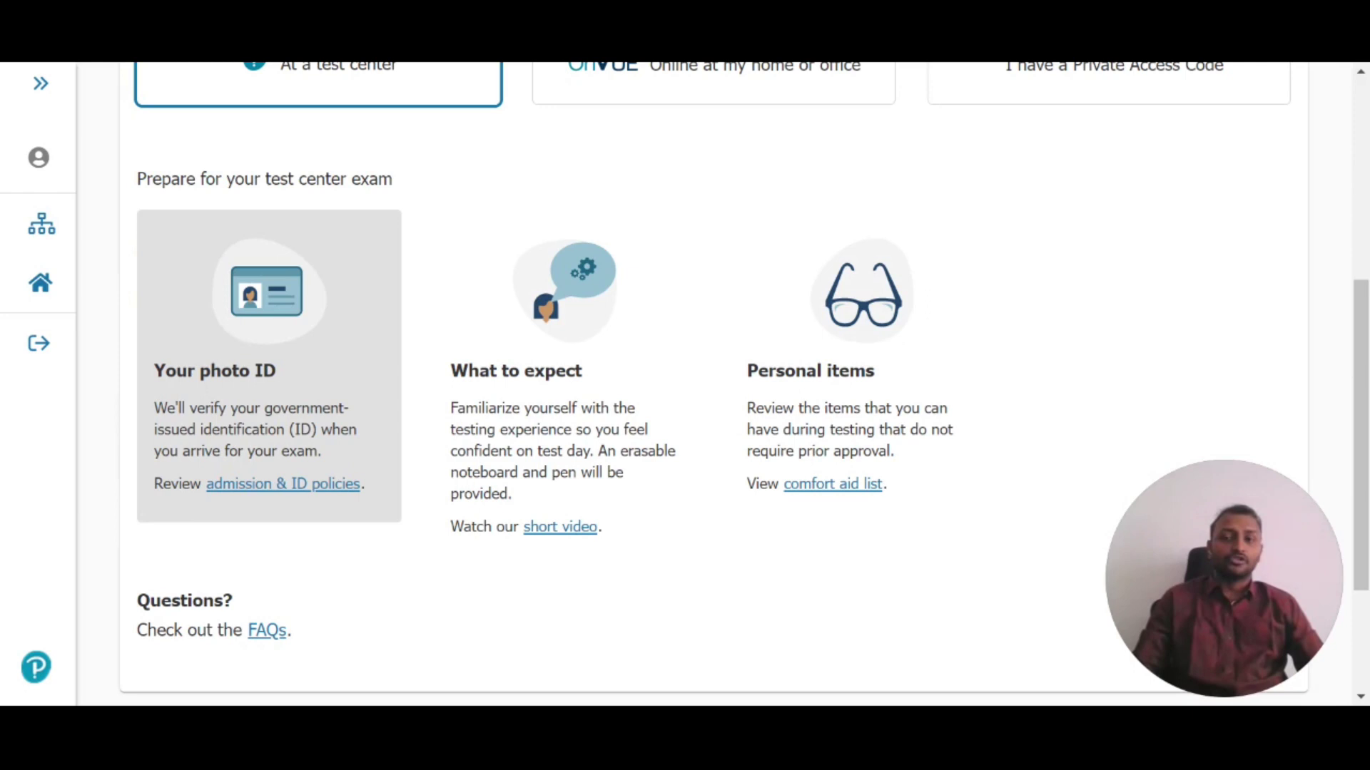
# Step: Read the photo ID and preparation information, then continue with the test center option
pyautogui.moveTo(206, 450); pyautogui.dragTo(278, 429)
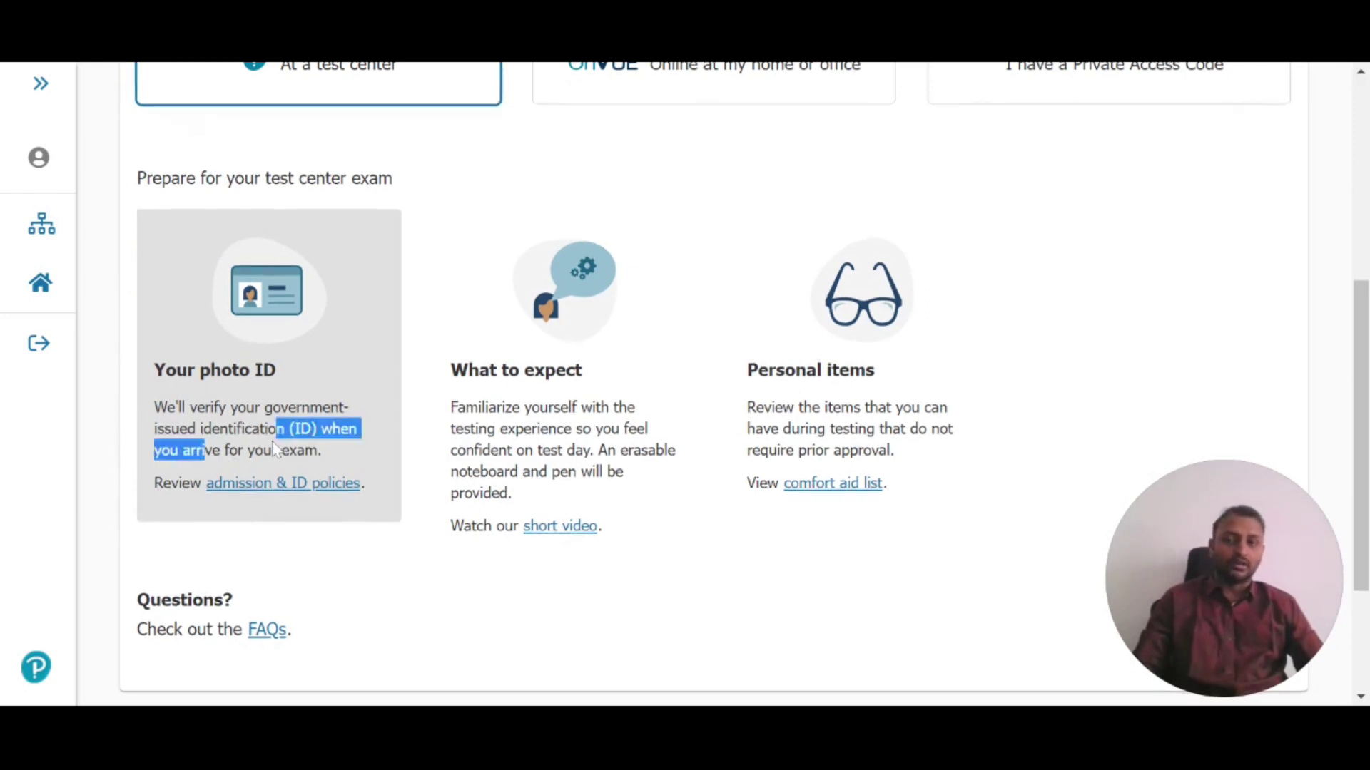
pyautogui.click(278, 430)
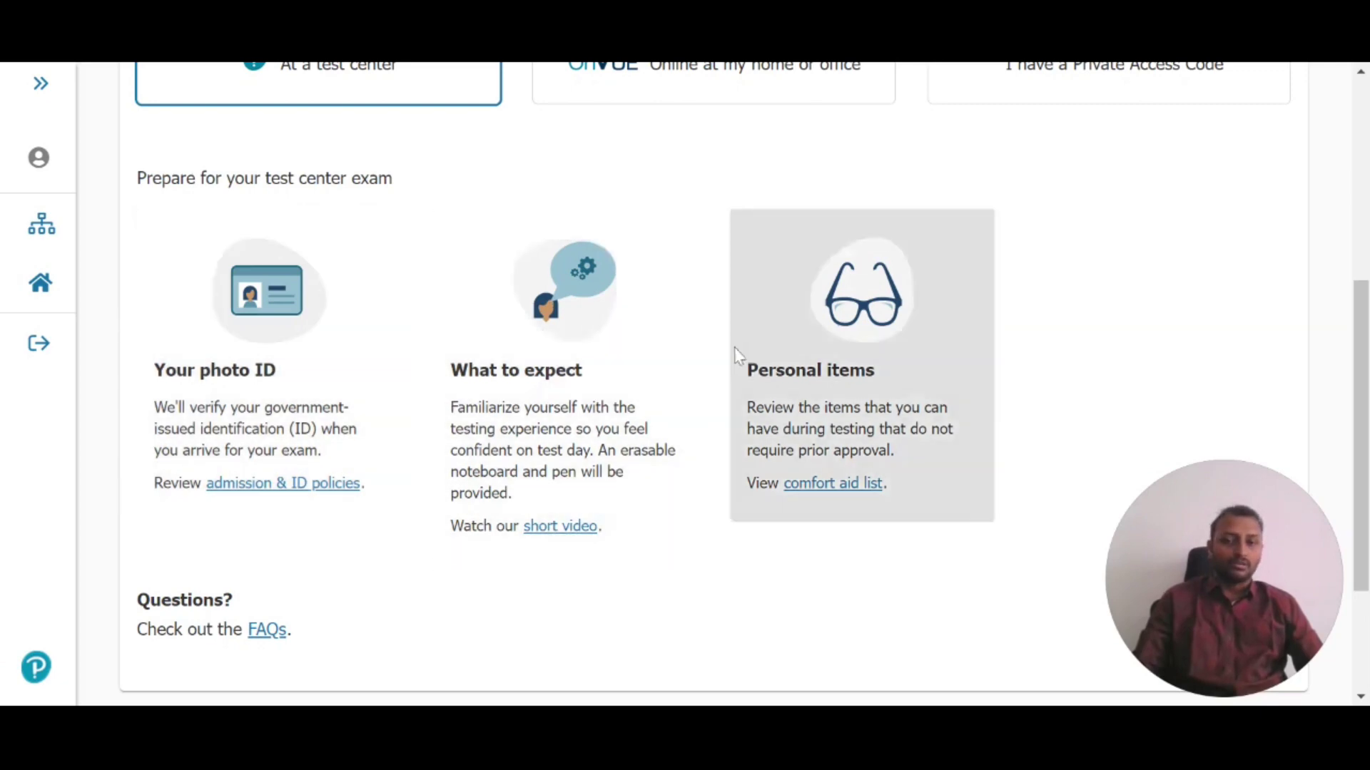
pyautogui.scroll(-3, 739, 354)
pyautogui.scroll(5, 1012, 482)
pyautogui.scroll(-2, 1012, 483)
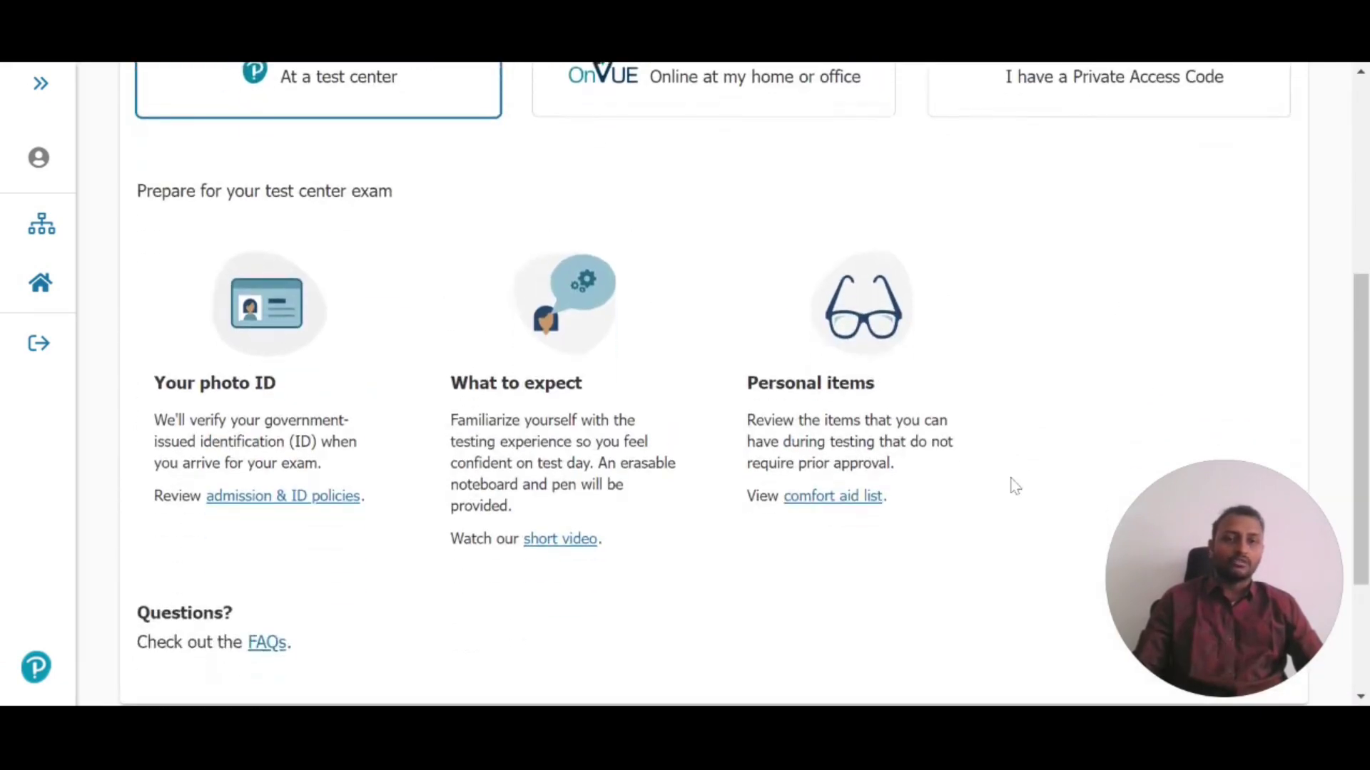
pyautogui.moveTo(1256, 655); pyautogui.dragTo(1257, 605)
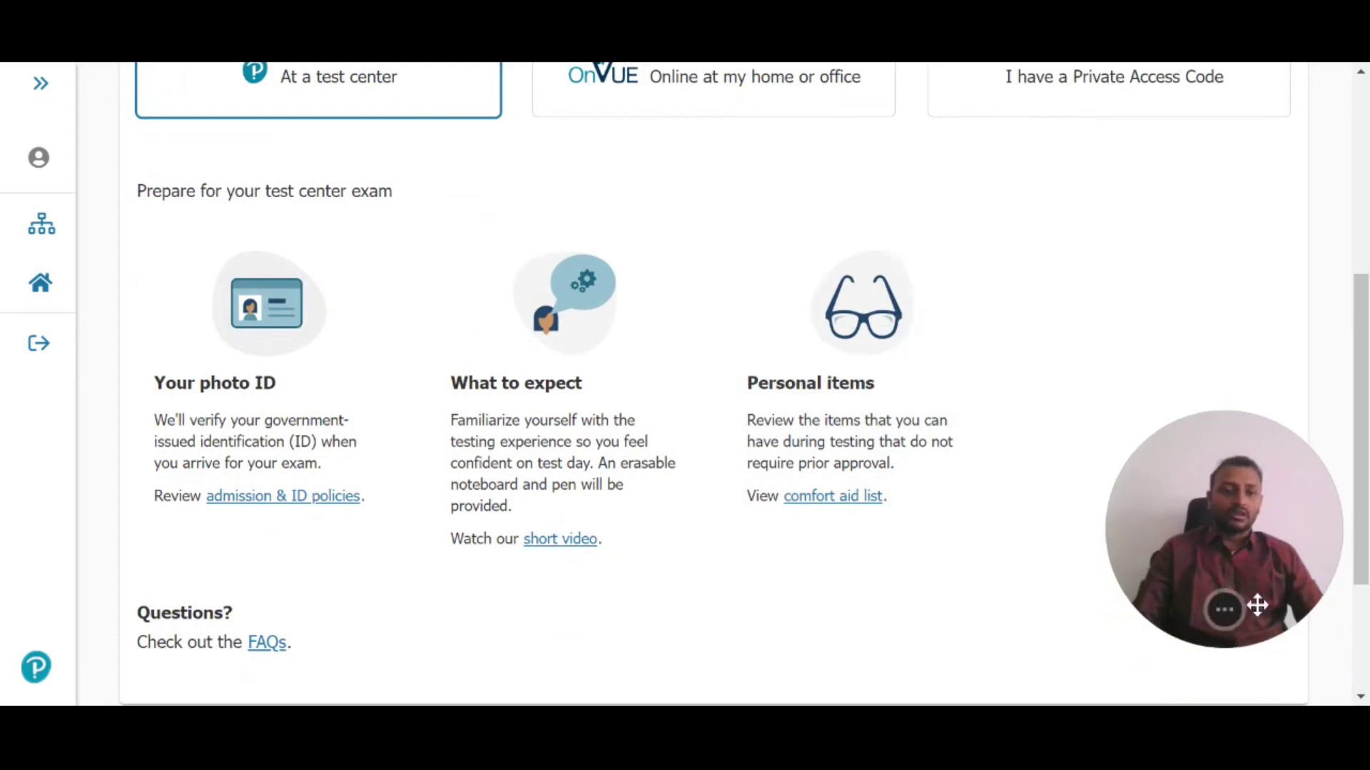
pyautogui.scroll(-3, 1180, 632)
pyautogui.scroll(2, 1202, 639)
pyautogui.click(1276, 659)
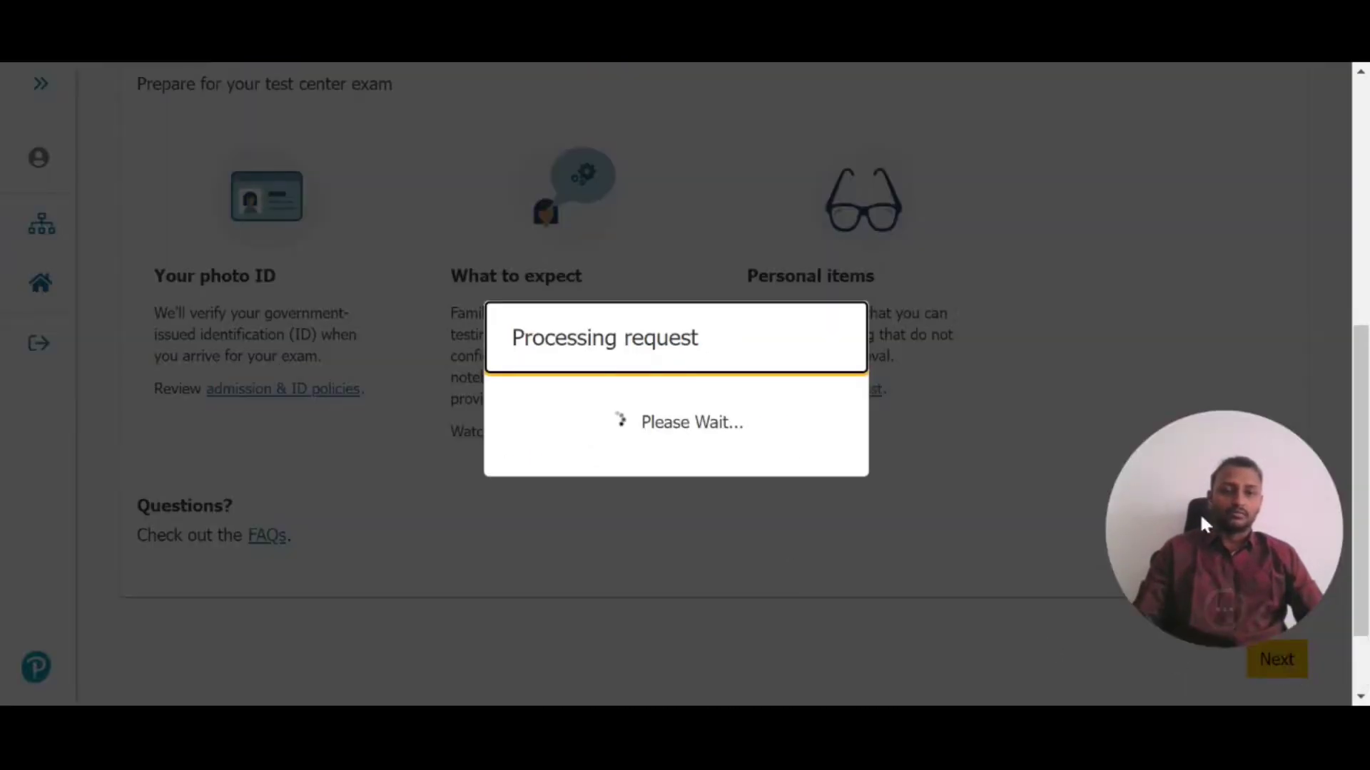
# Step: Set English as the exam language and continue
pyautogui.moveTo(1203, 524); pyautogui.dragTo(1254, 607)
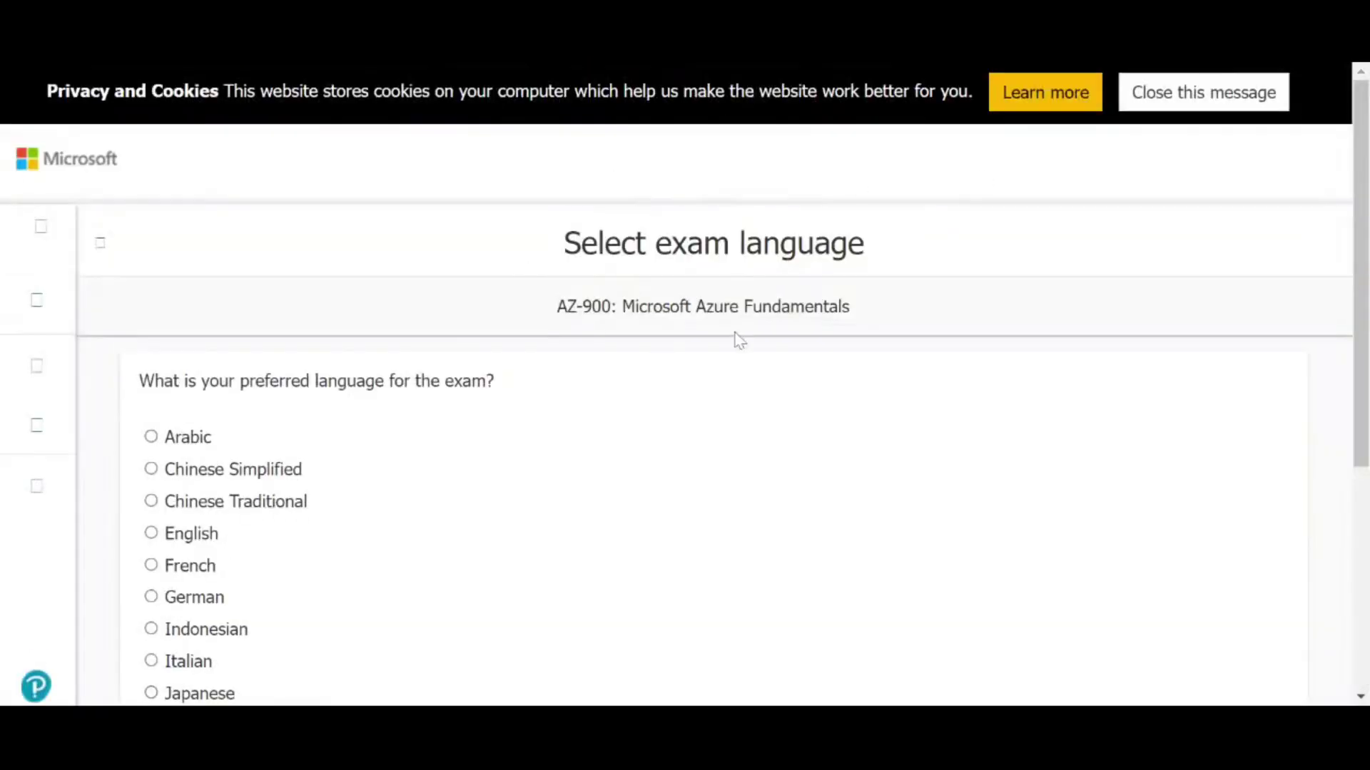
pyautogui.scroll(-5, 811, 381)
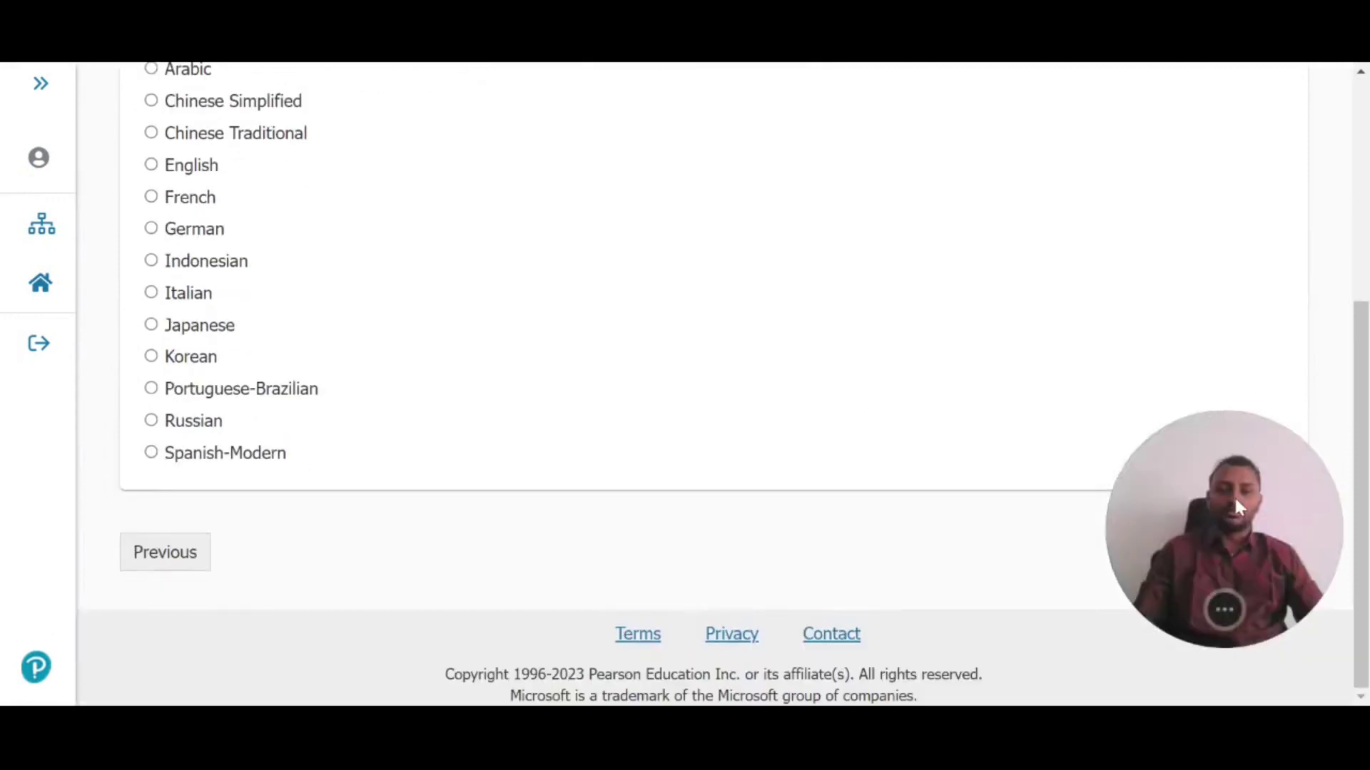
pyautogui.moveTo(1244, 512); pyautogui.dragTo(103, 585)
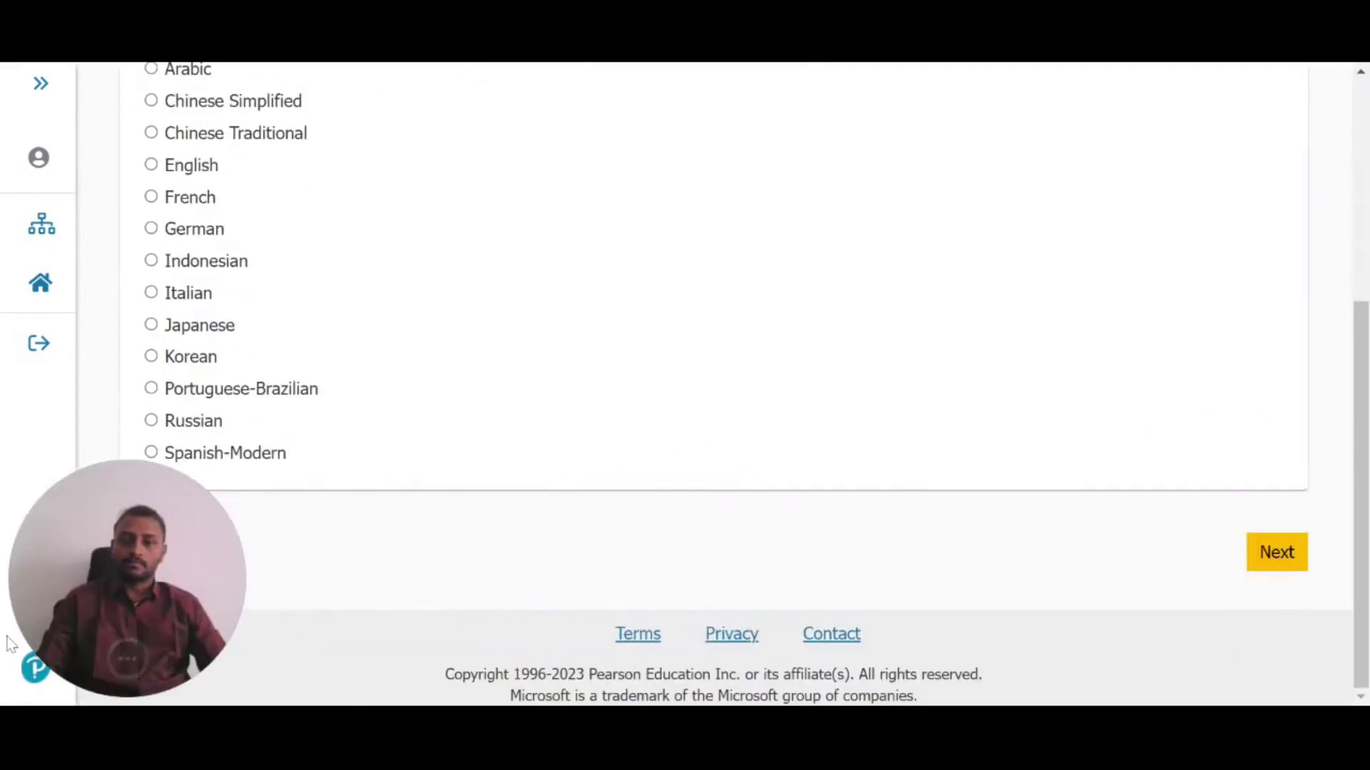
pyautogui.scroll(3, 385, 394)
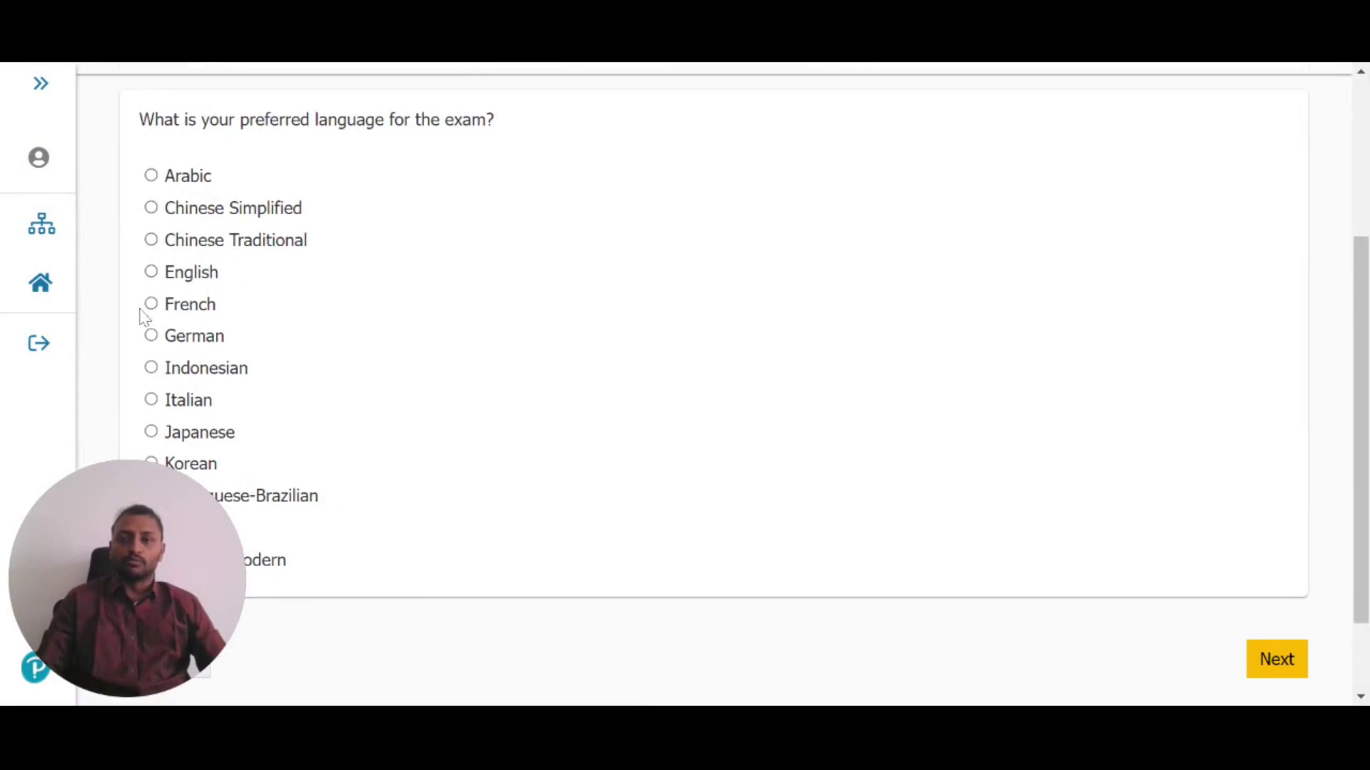
pyautogui.scroll(2, 526, 290)
pyautogui.scroll(-2, 346, 270)
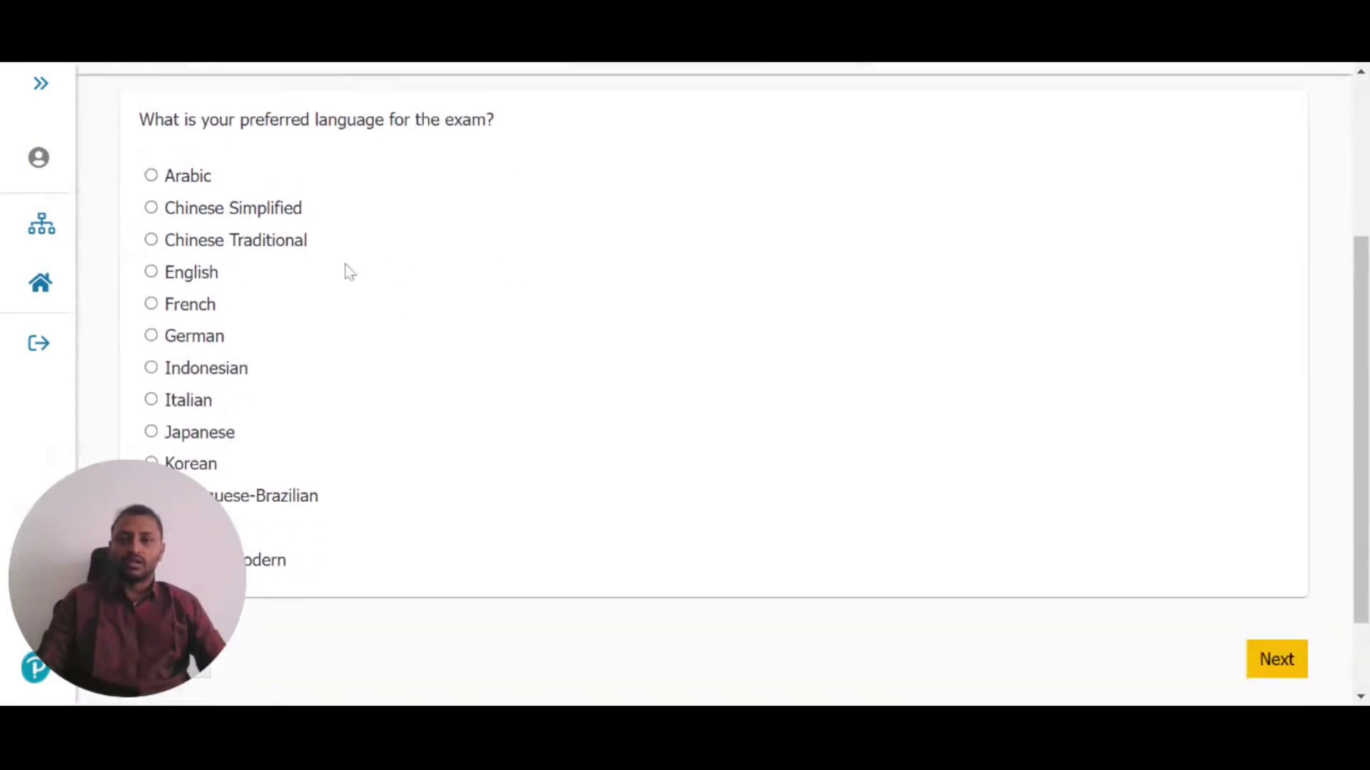
pyautogui.click(151, 273)
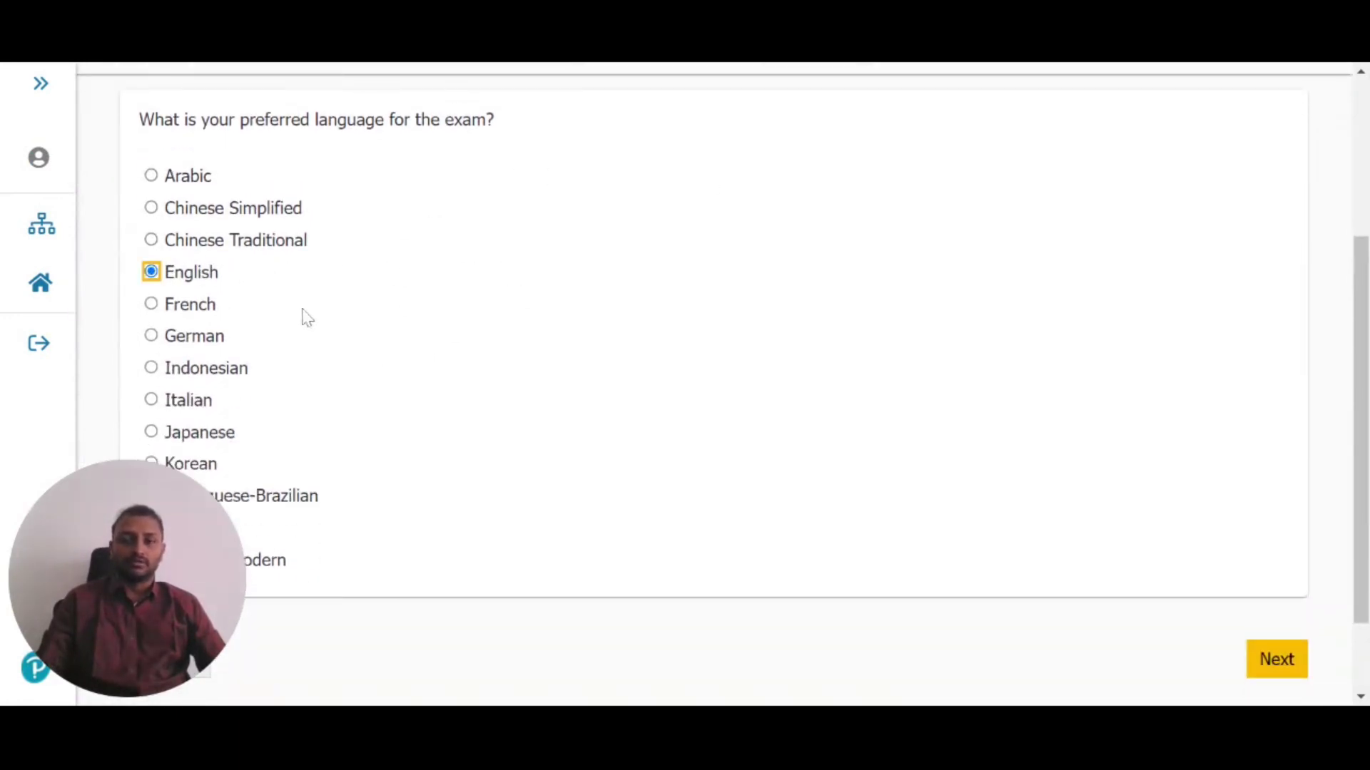
pyautogui.scroll(-2, 299, 315)
pyautogui.click(1281, 560)
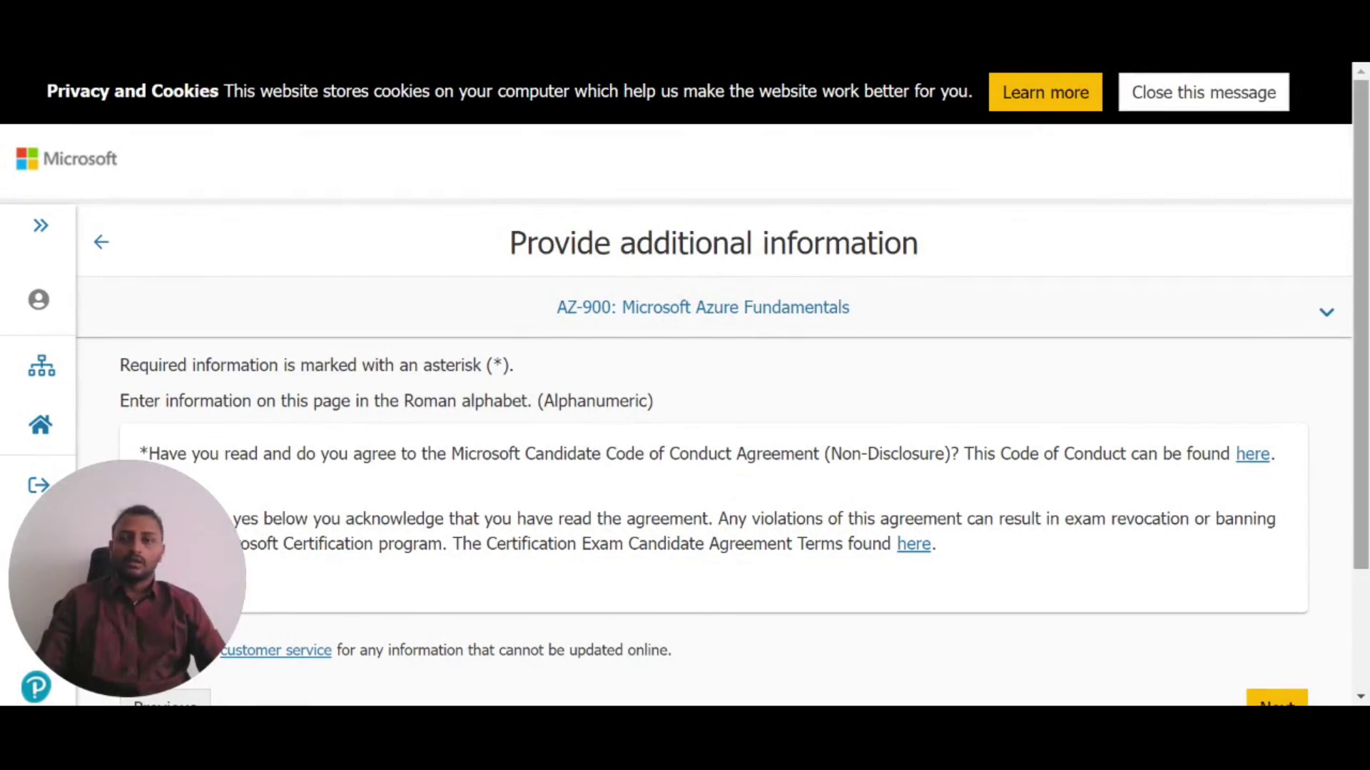
# Step: Answer Yes to the Candidate Code of Conduct and the Candidate Agreement Terms
pyautogui.scroll(-2, 968, 267)
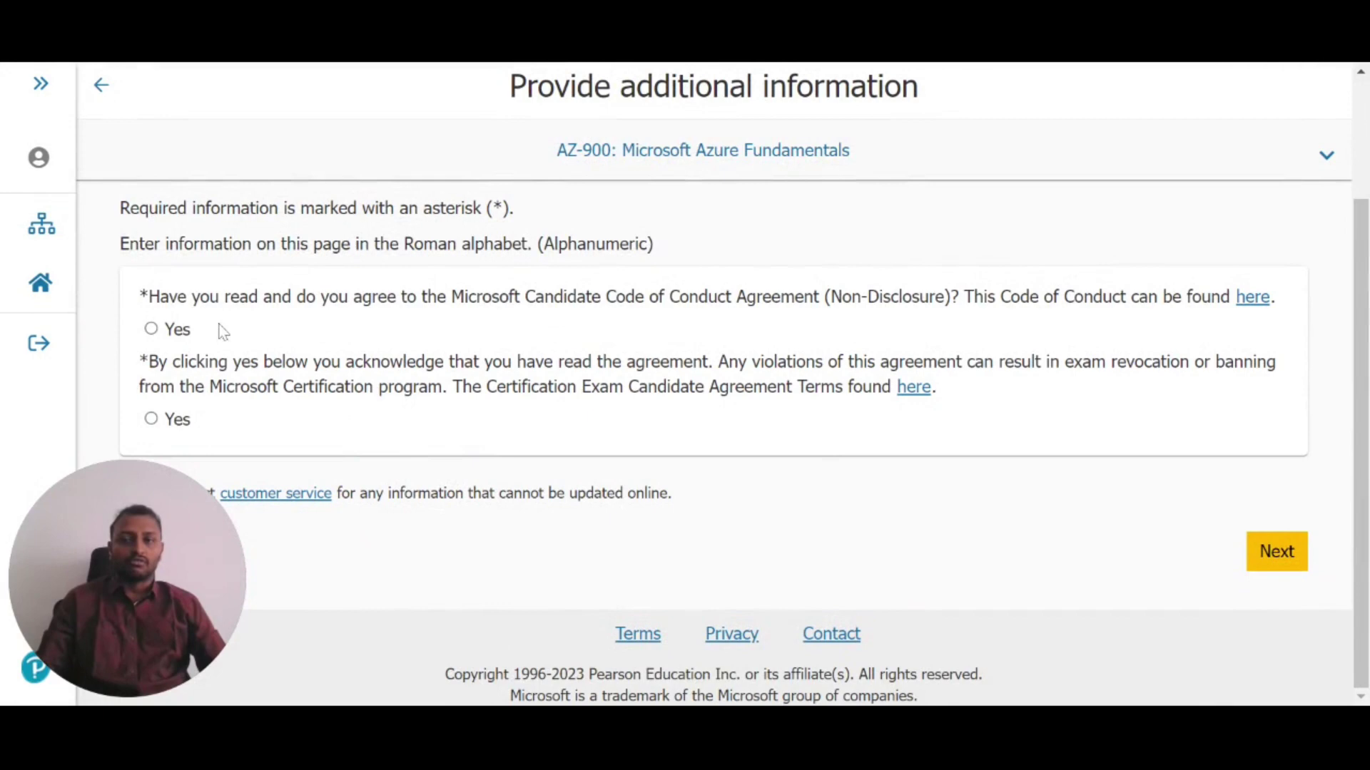
pyautogui.click(177, 330)
pyautogui.click(156, 421)
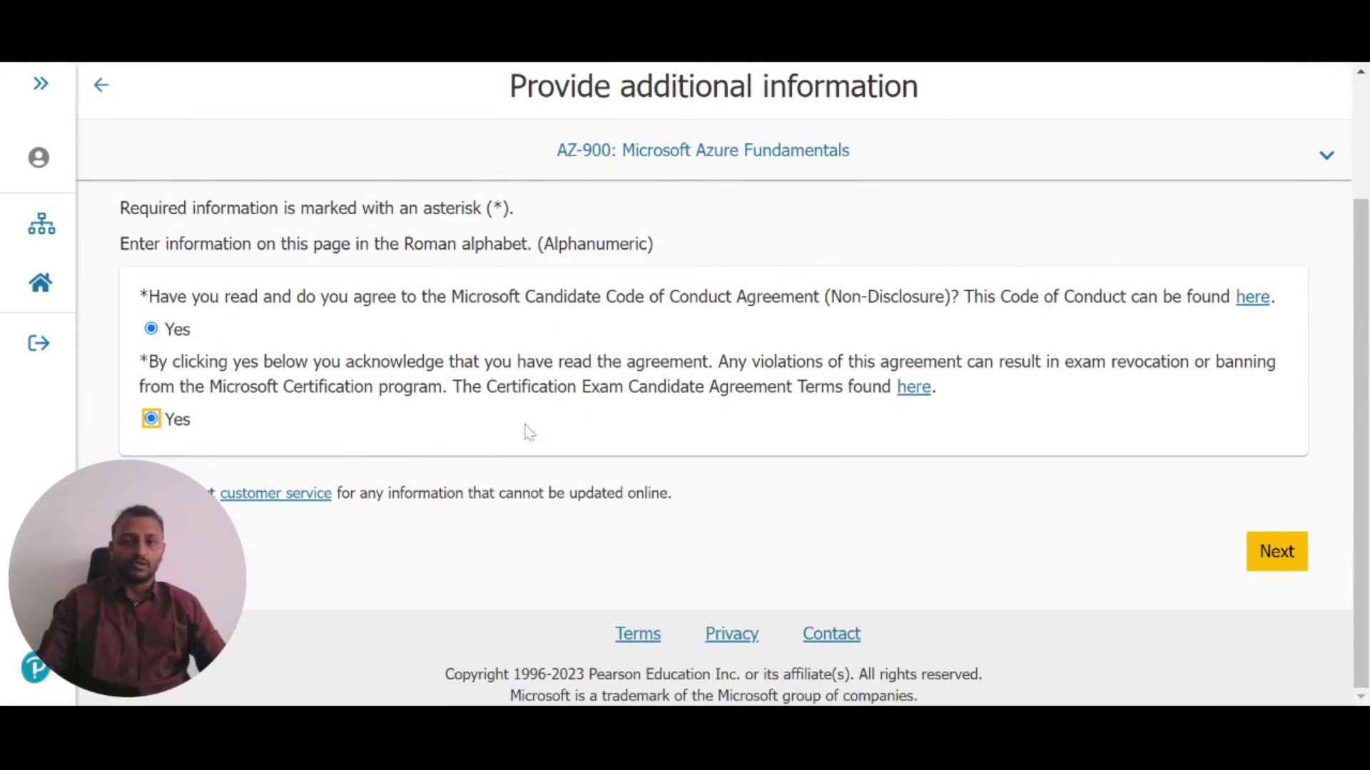
pyautogui.click(1280, 558)
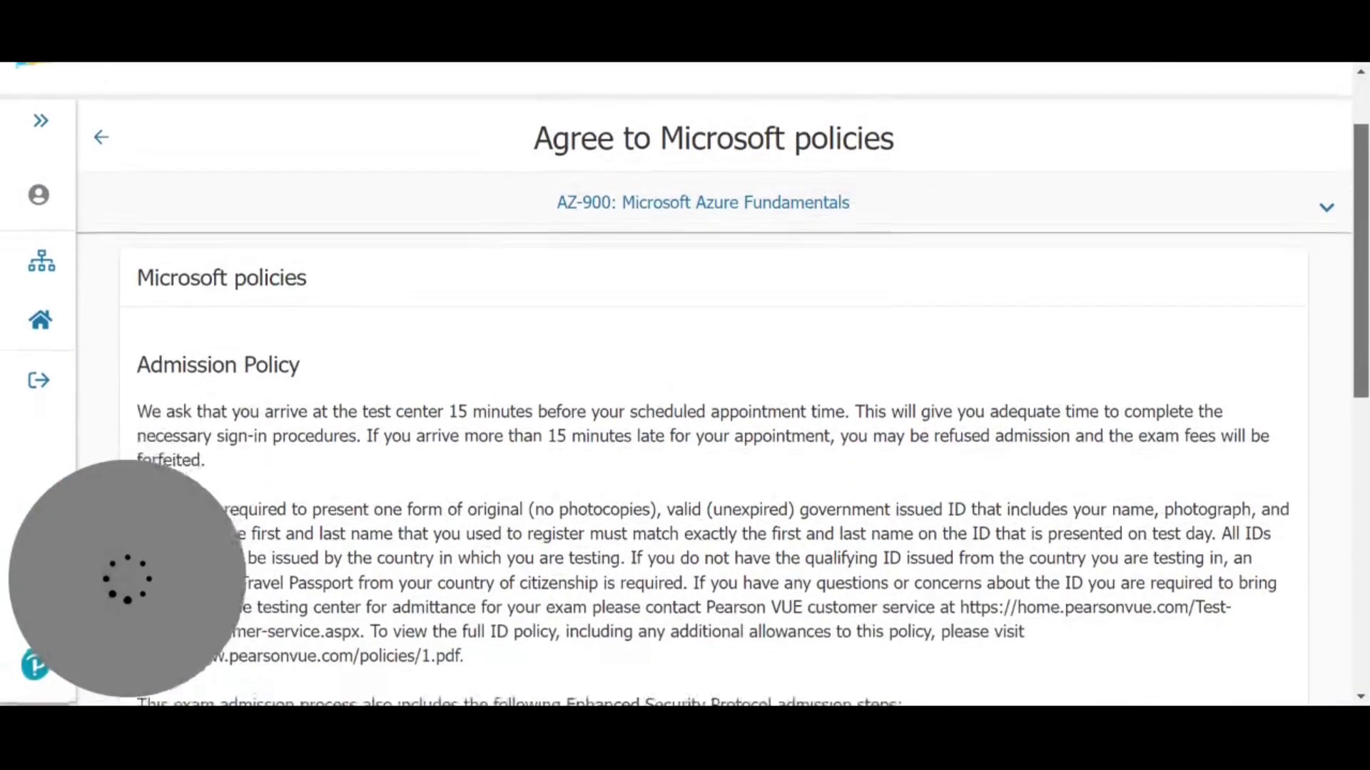
# Step: Accept the Microsoft policies
pyautogui.scroll(-1, 1363, 253)
pyautogui.moveTo(1362, 254); pyautogui.dragTo(1363, 528)
pyautogui.click(1284, 553)
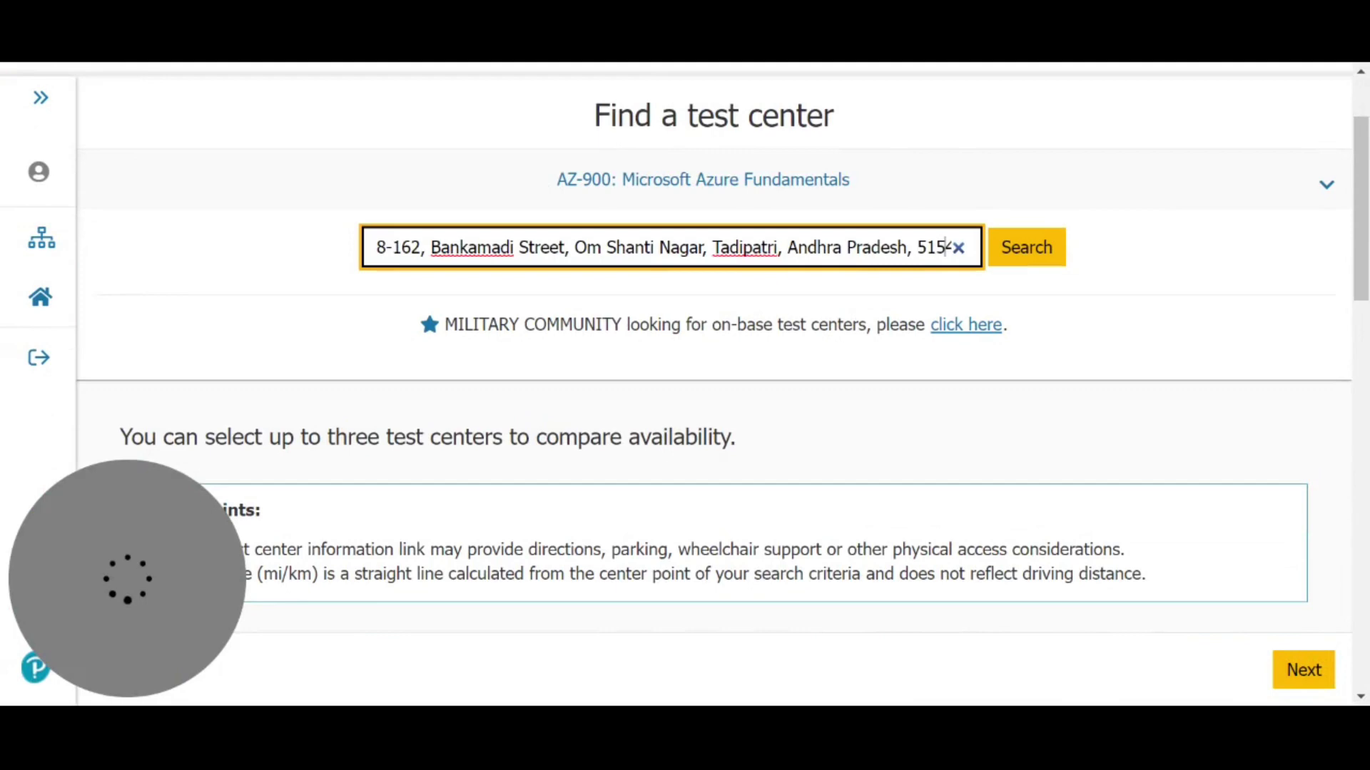
# Step: Replace the prefilled address with 'hyderabad' and search for nearby test centers
pyautogui.hotkey('ctrl', 'a')
pyautogui.press('BackSpace')
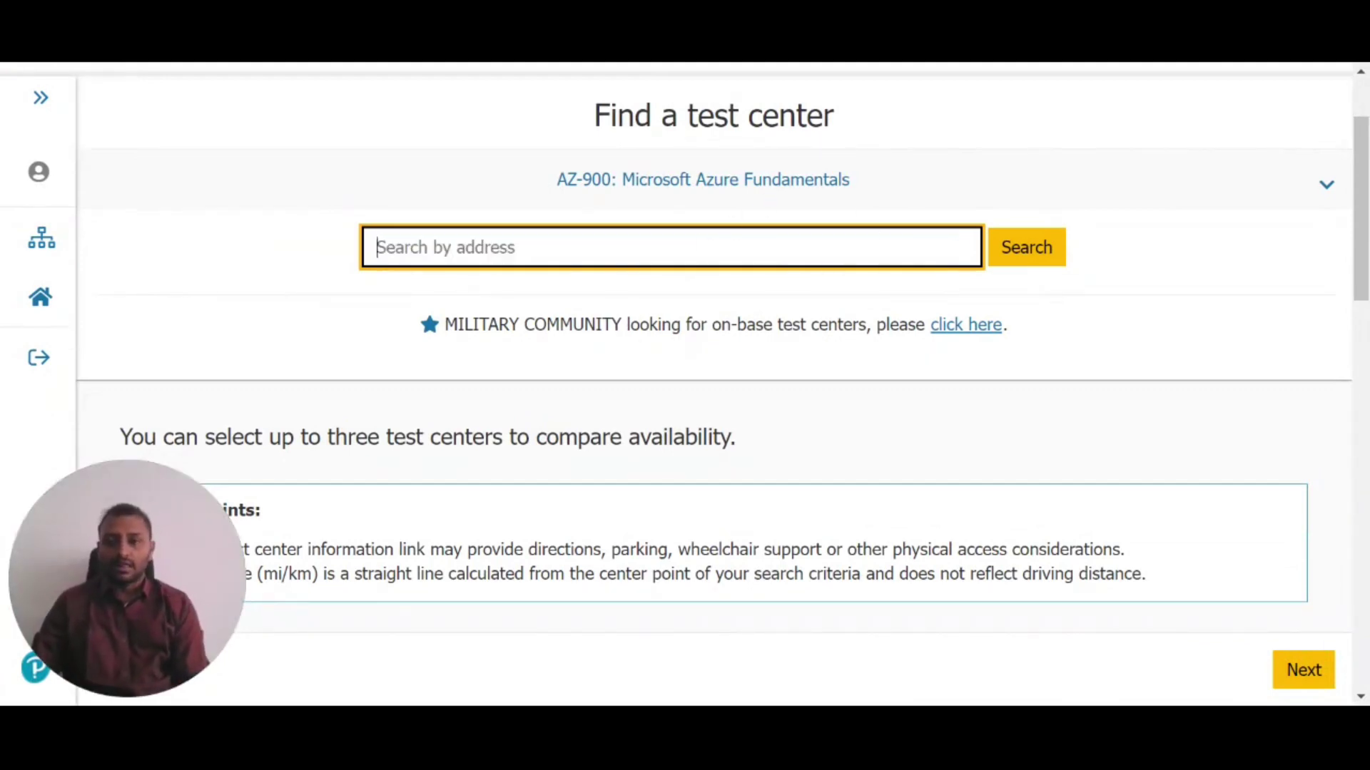
pyautogui.write('j')
pyautogui.press('BackSpace')
pyautogui.write('komndpau')
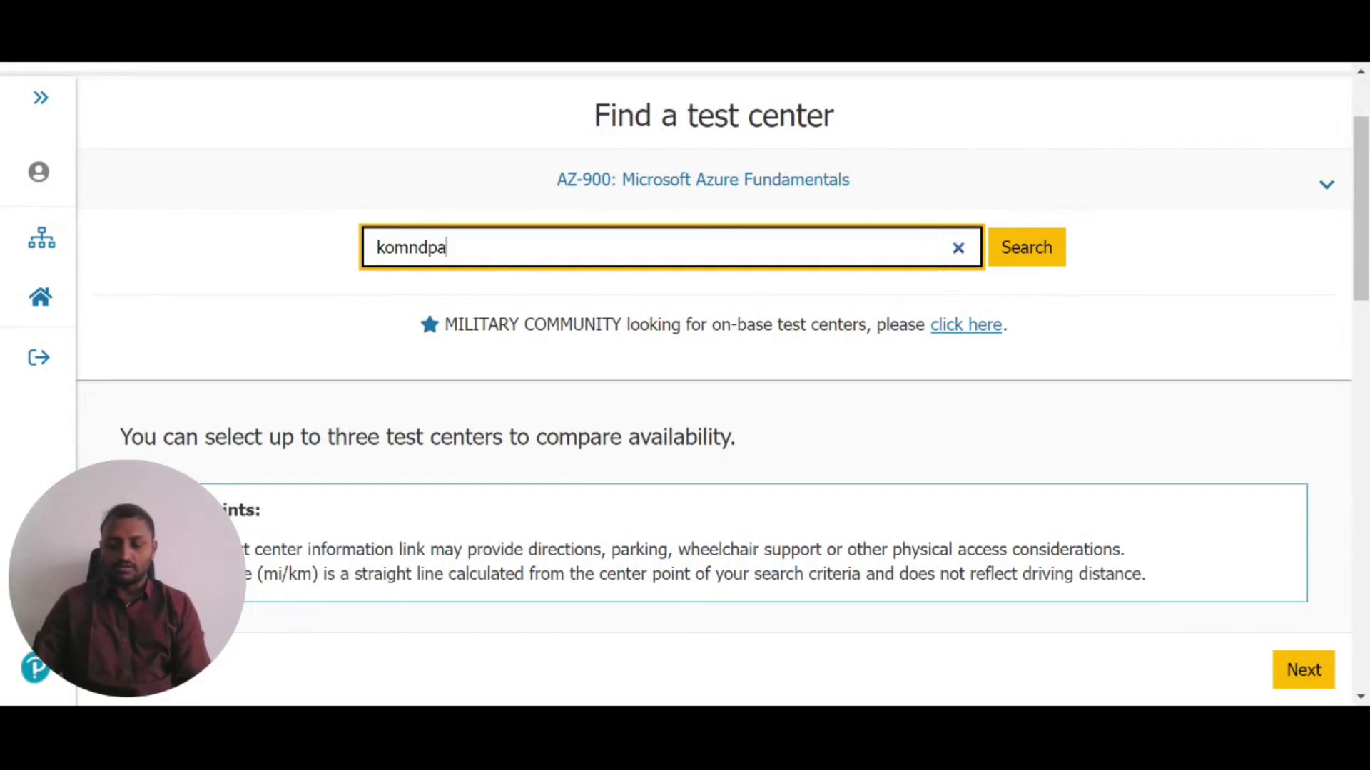
pyautogui.press('BackSpace')
pyautogui.press('BackSpace')
pyautogui.press('BackSpace')
pyautogui.press('BackSpace')
pyautogui.press('BackSpace')
pyautogui.press('BackSpace')
pyautogui.press('BackSpace')
pyautogui.press('BackSpace')
pyautogui.write('hyderabad')
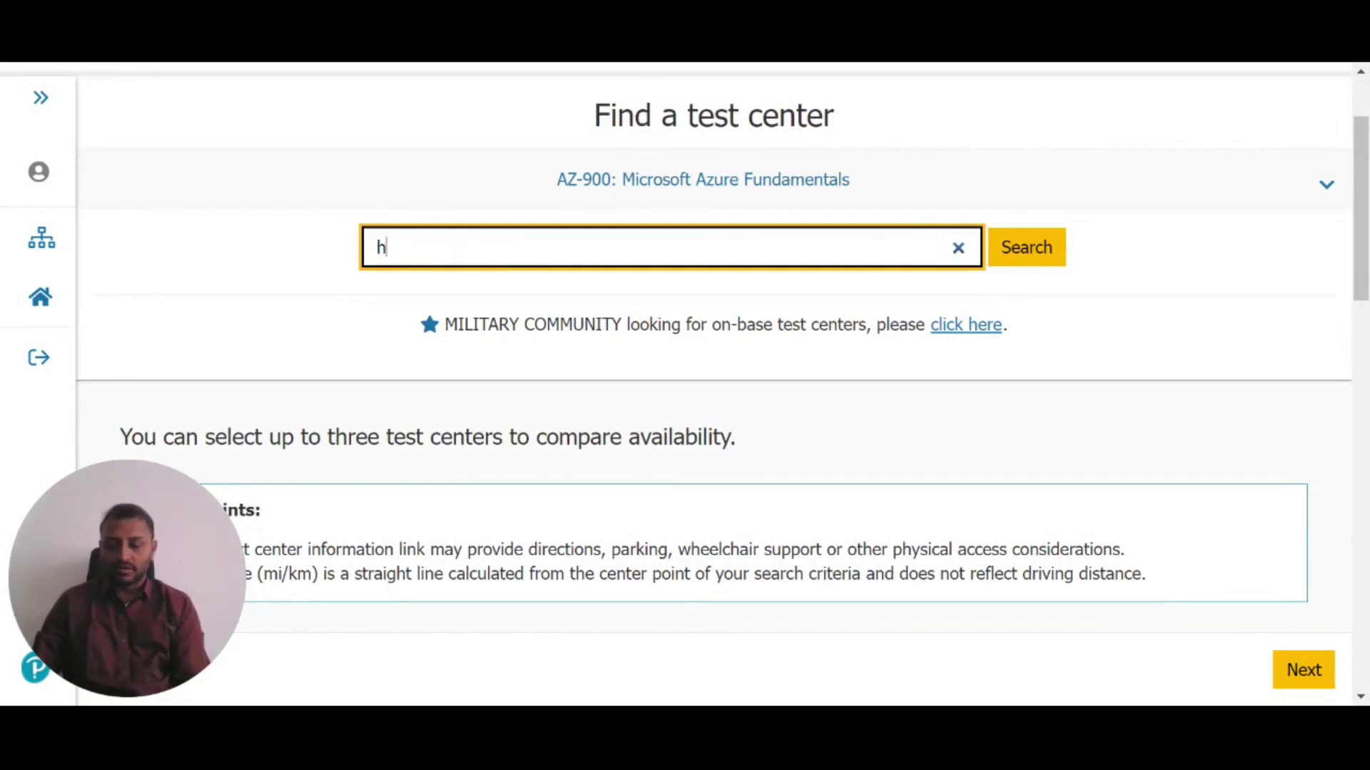
pyautogui.click(1039, 248)
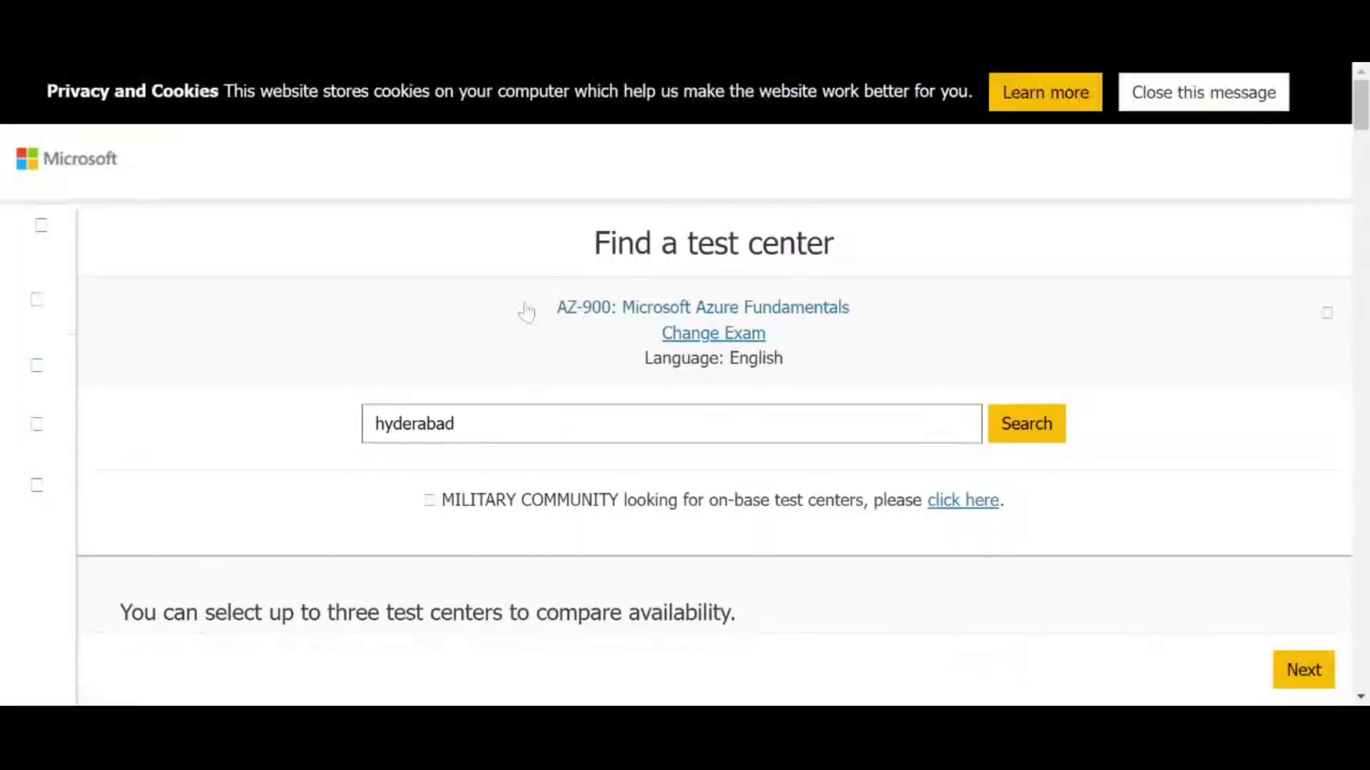
# Step: Select Agate Solutions as the test center and continue to appointments
pyautogui.scroll(-10, 526, 314)
pyautogui.scroll(-2, 531, 319)
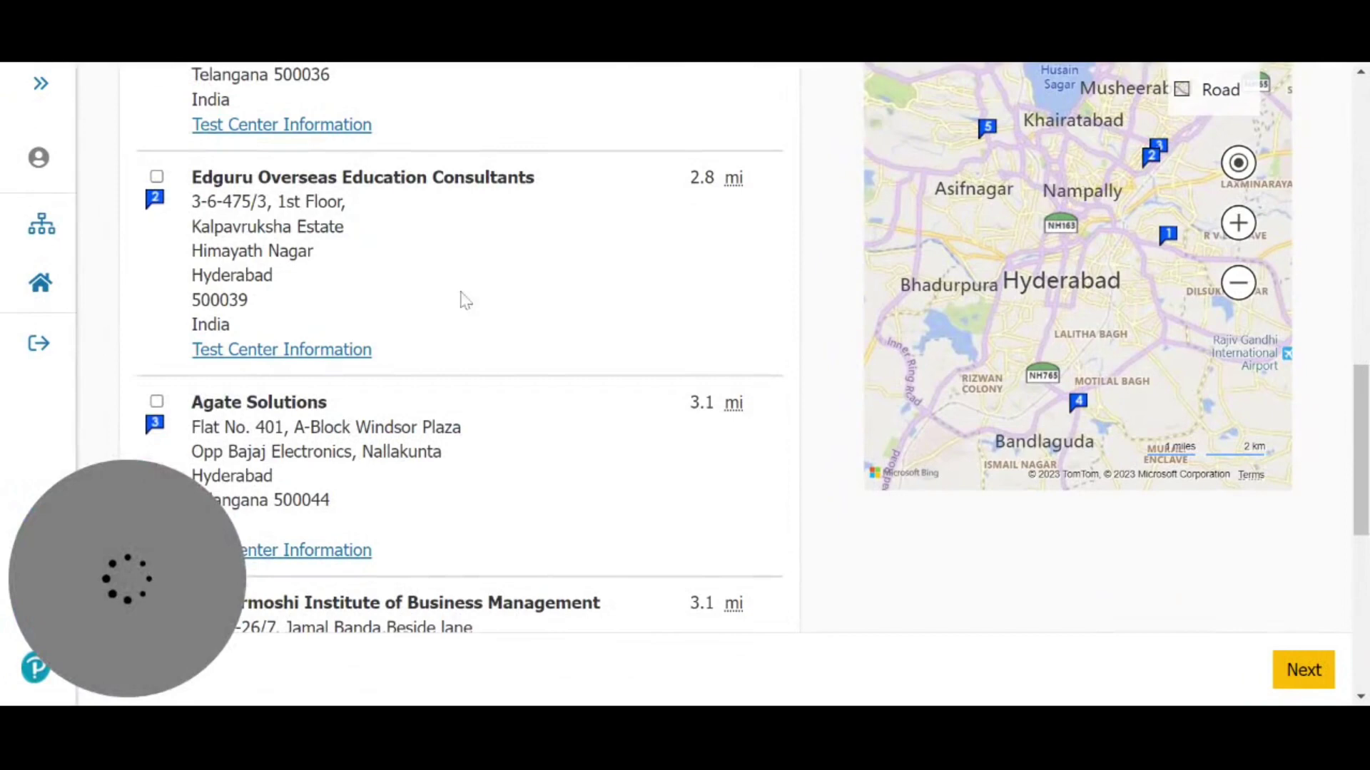
pyautogui.click(157, 401)
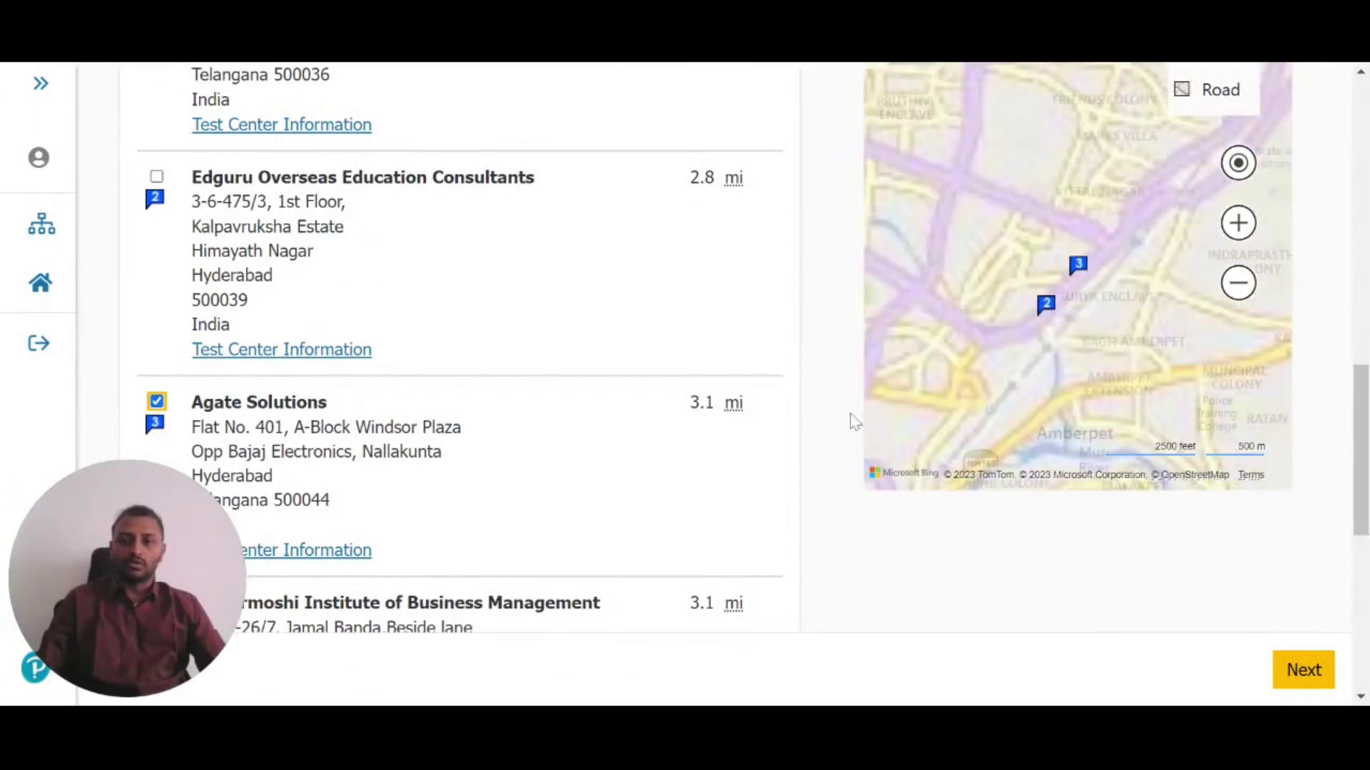
pyautogui.click(1305, 668)
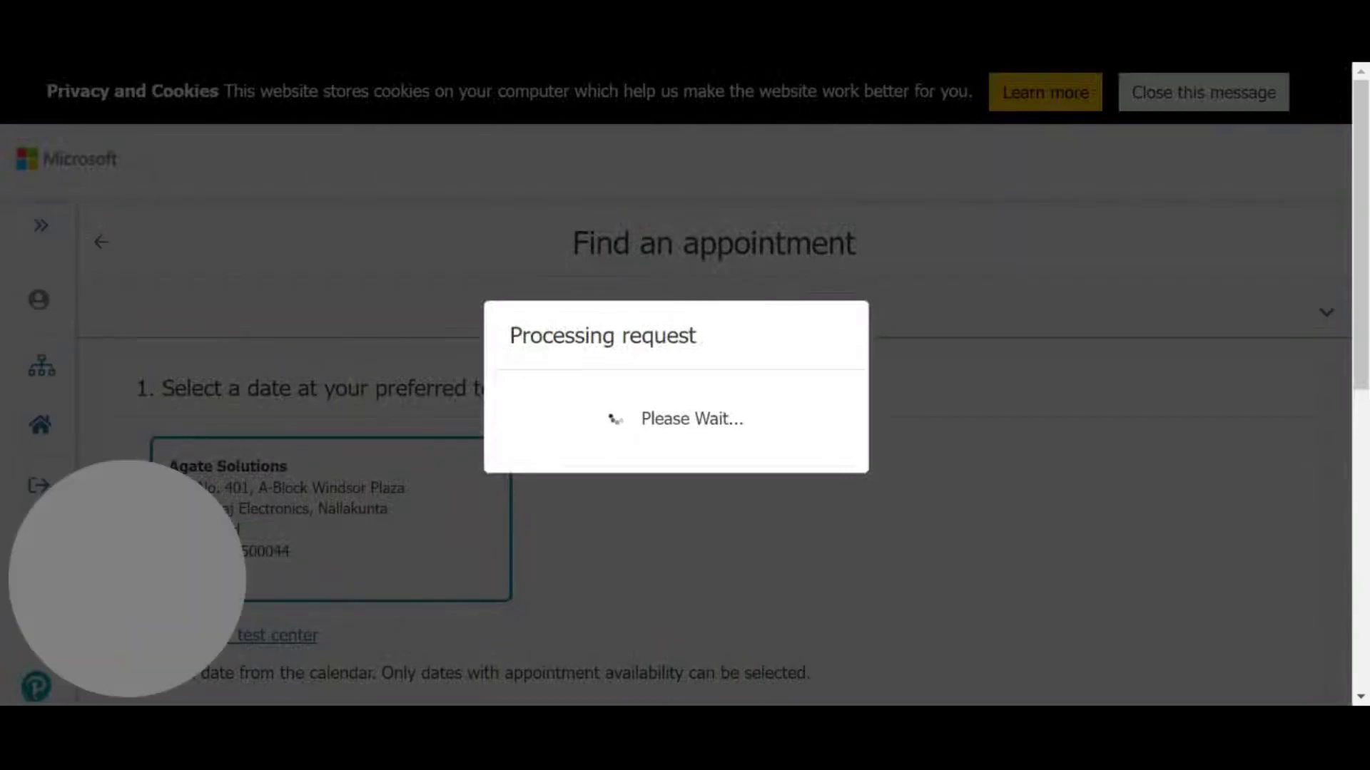
# Step: Pick April 26 in the calendar and check that the earliest opening starts at 10:00 AM
pyautogui.scroll(-8, 1115, 477)
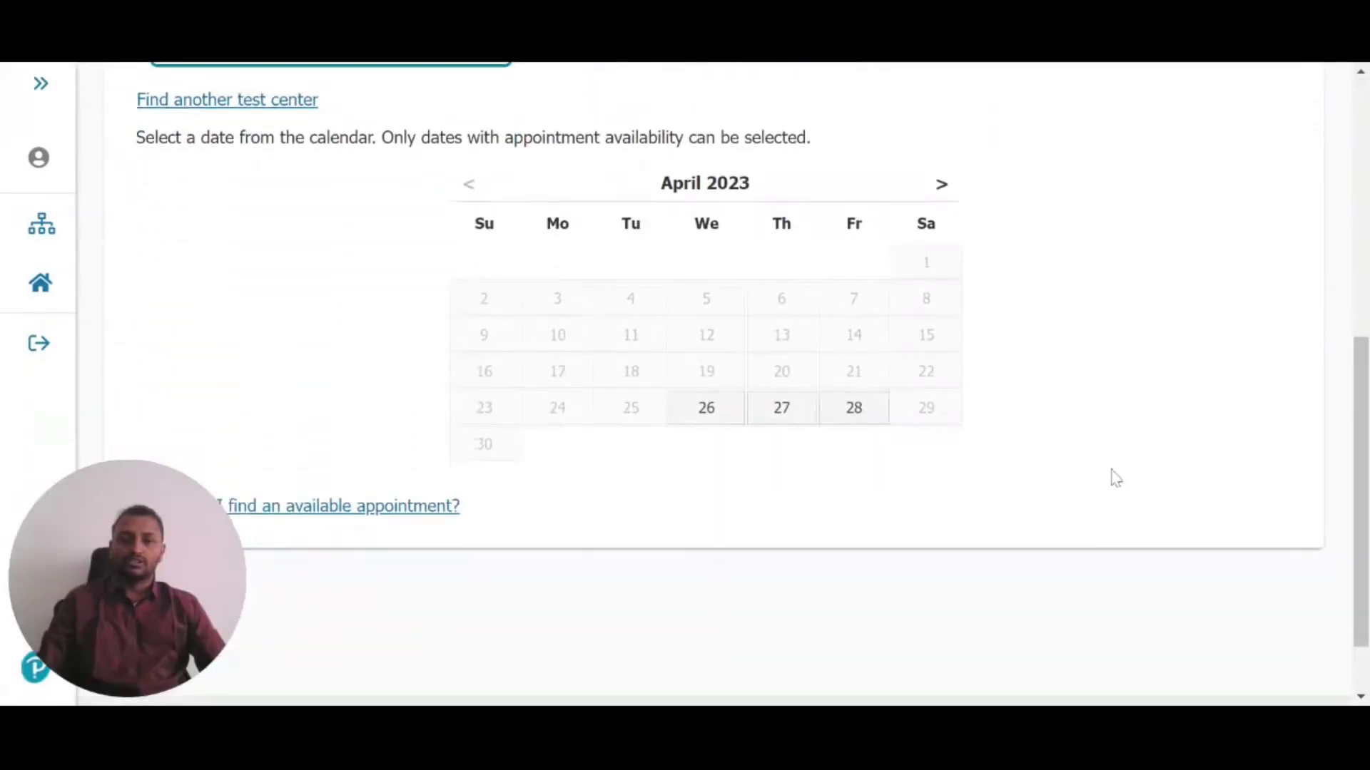
pyautogui.scroll(3, 1115, 477)
pyautogui.scroll(-2, 1114, 477)
pyautogui.scroll(3, 1115, 476)
pyautogui.scroll(-3, 1115, 476)
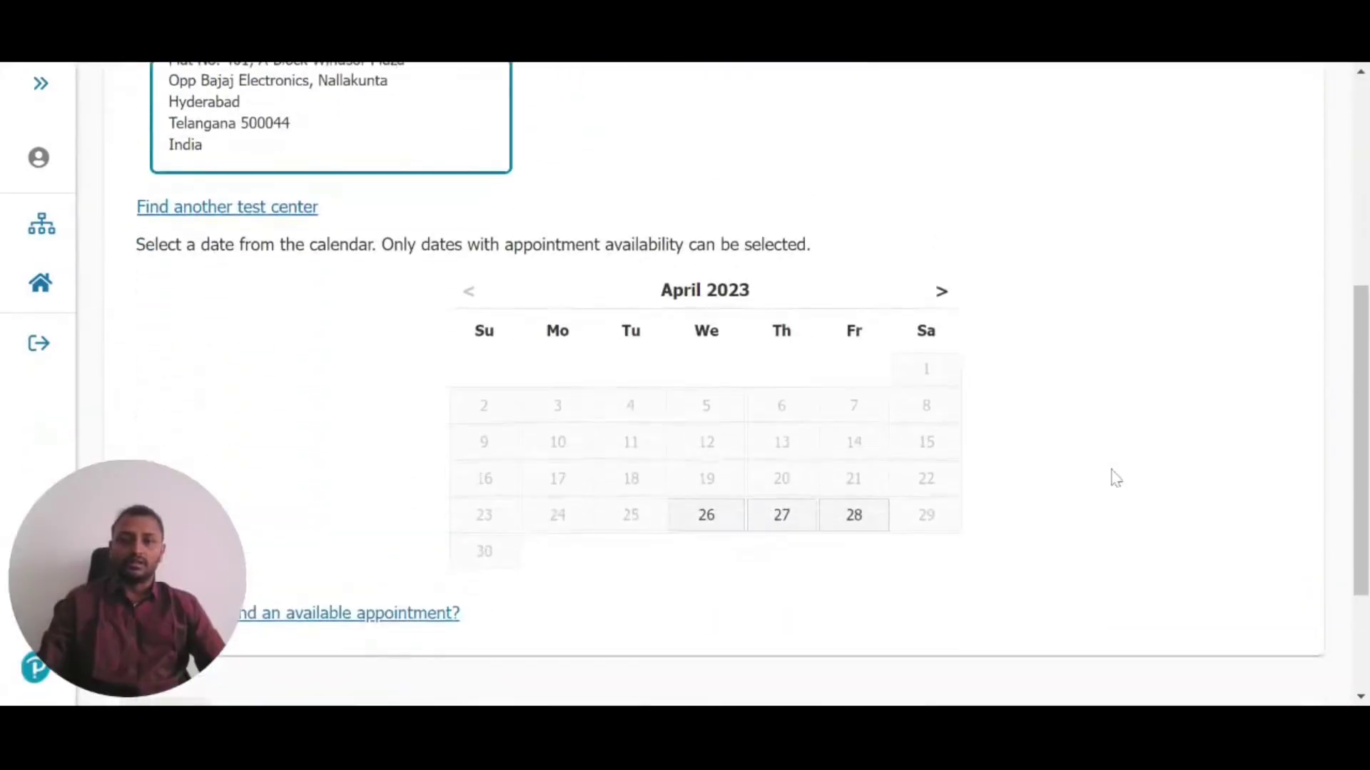
pyautogui.scroll(2, 1115, 477)
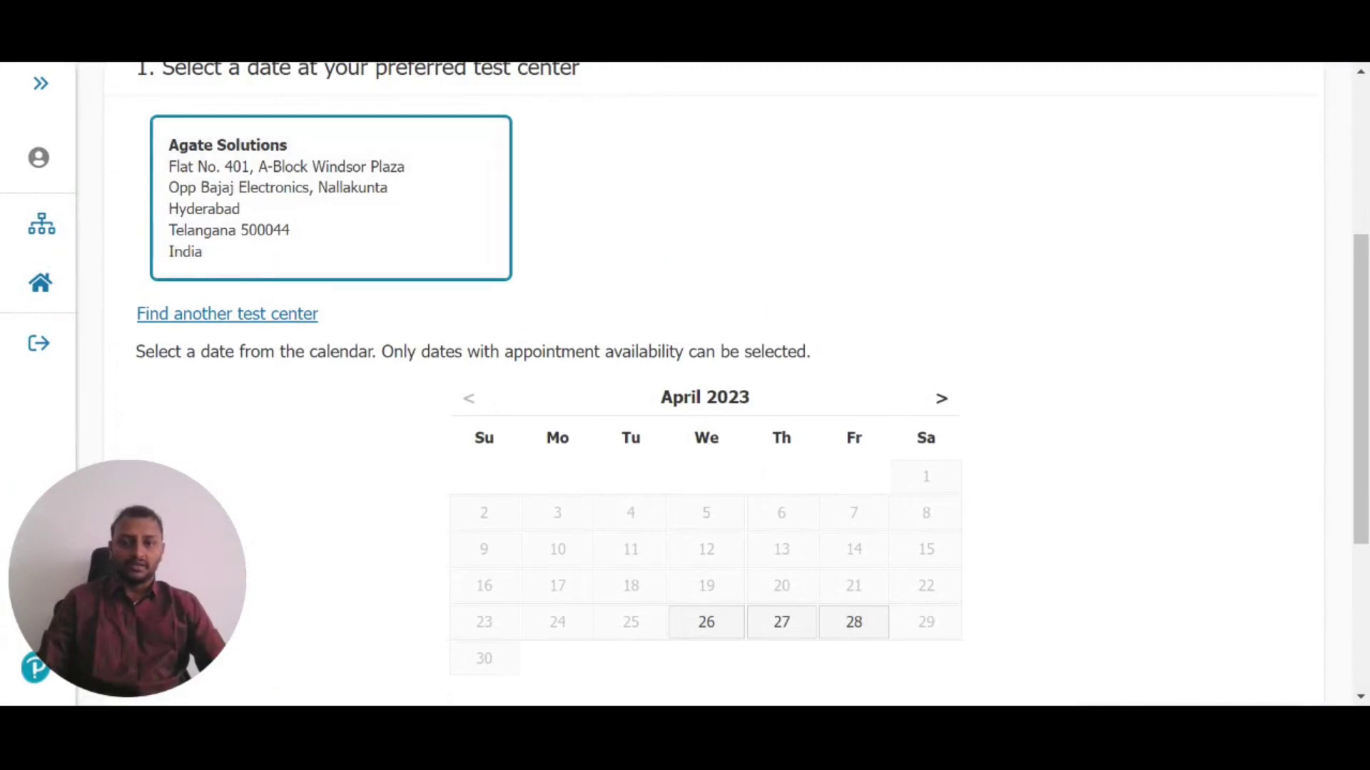
pyautogui.scroll(-2, 779, 439)
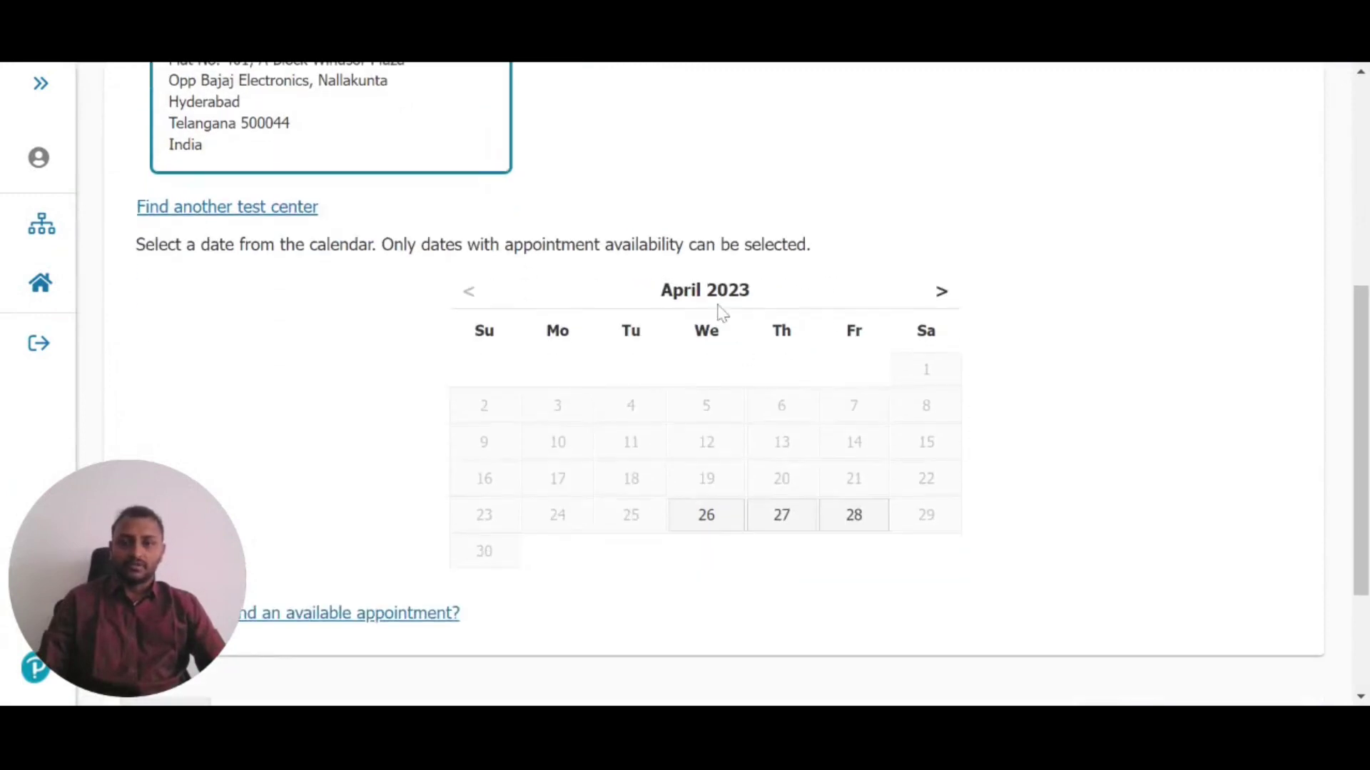
pyautogui.click(725, 515)
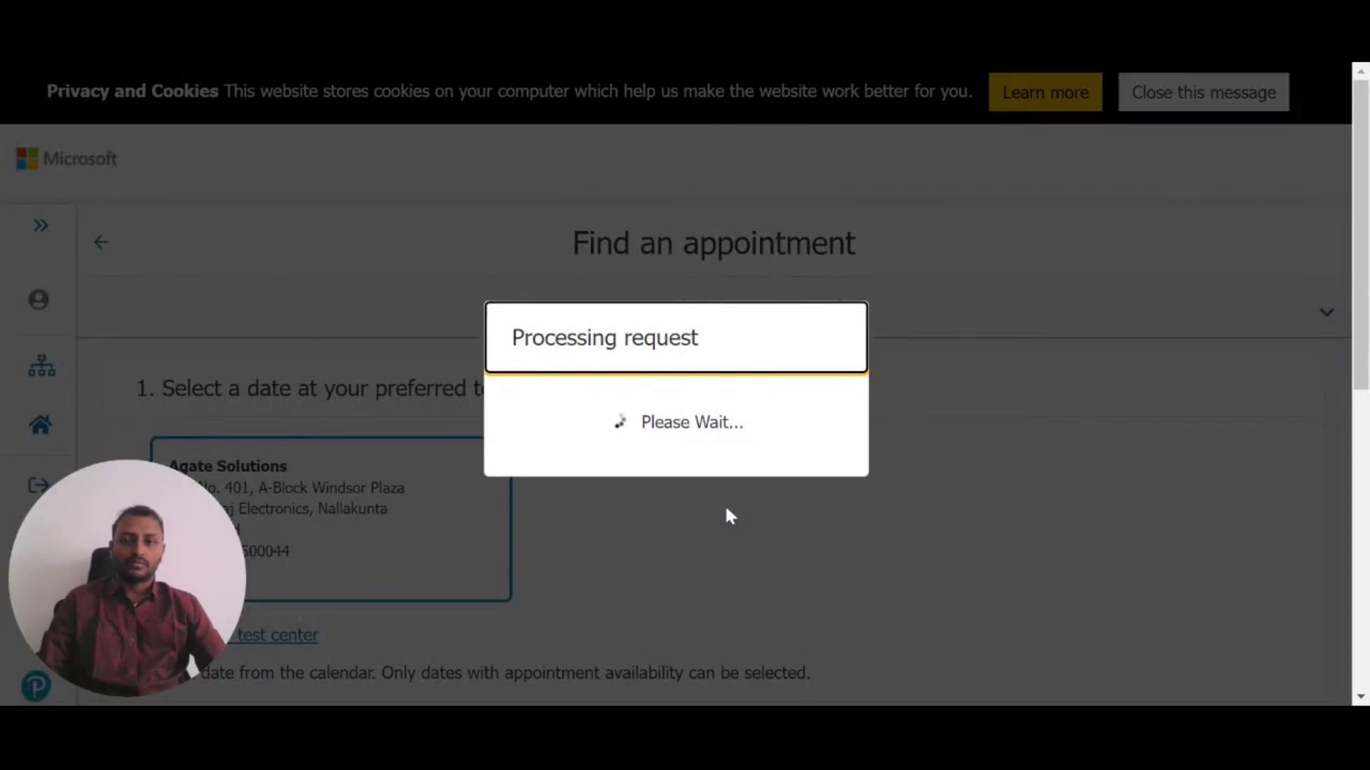
pyautogui.scroll(-2, 731, 517)
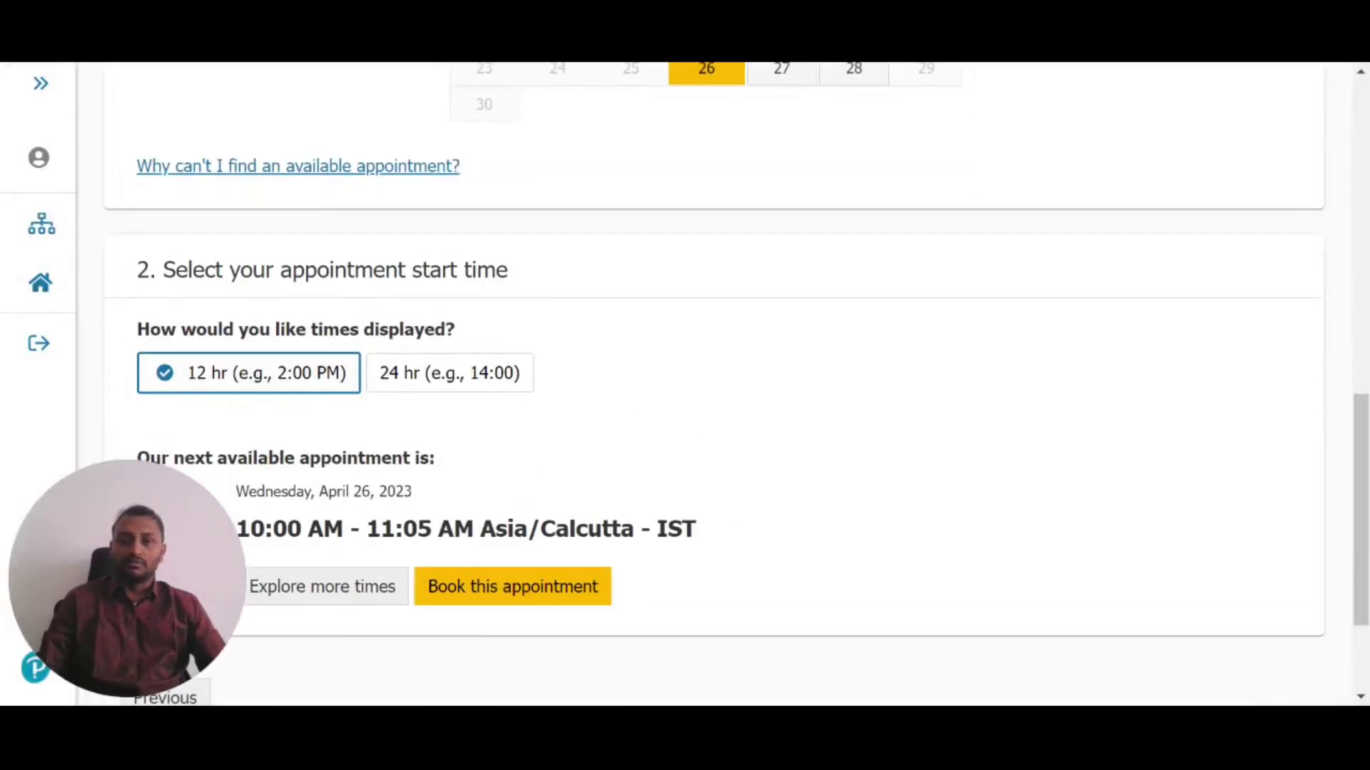
pyautogui.scroll(-3, 400, 300)
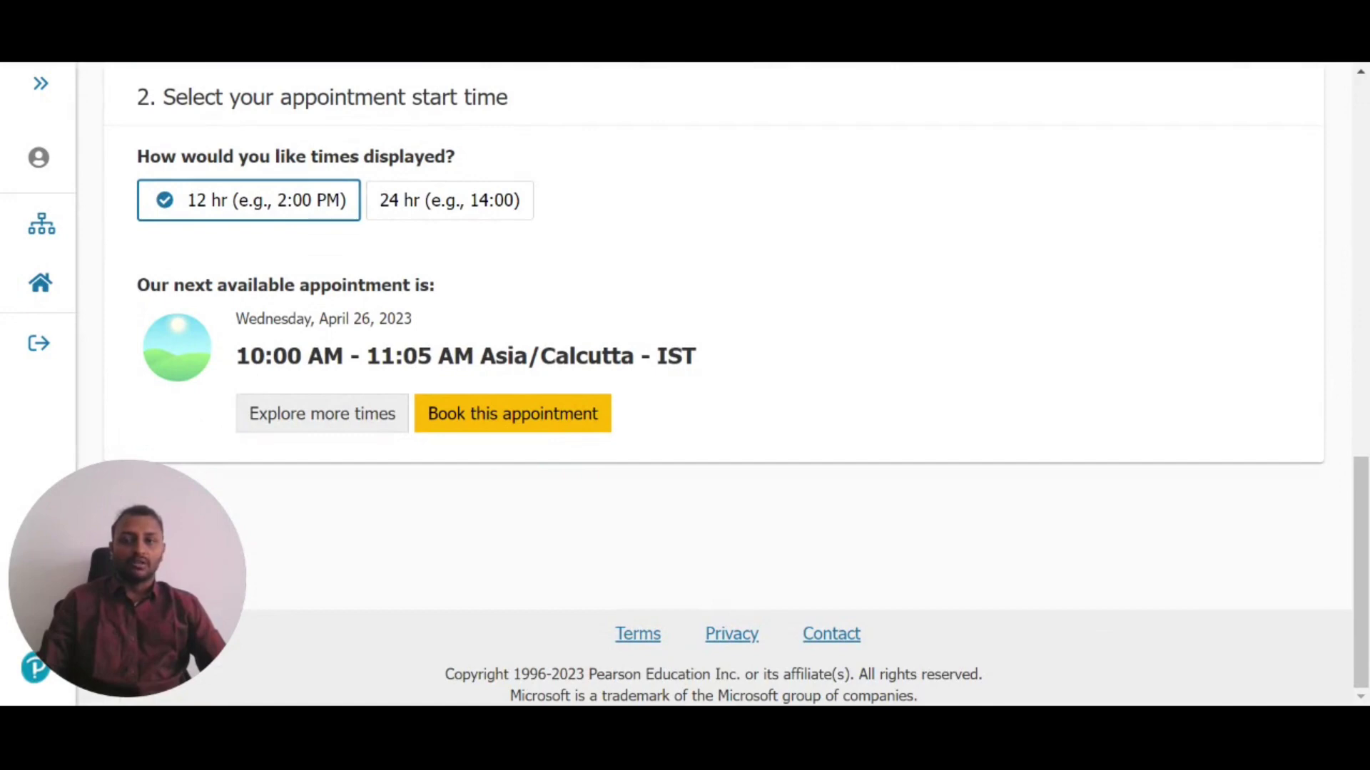
pyautogui.moveTo(174, 285); pyautogui.dragTo(420, 285)
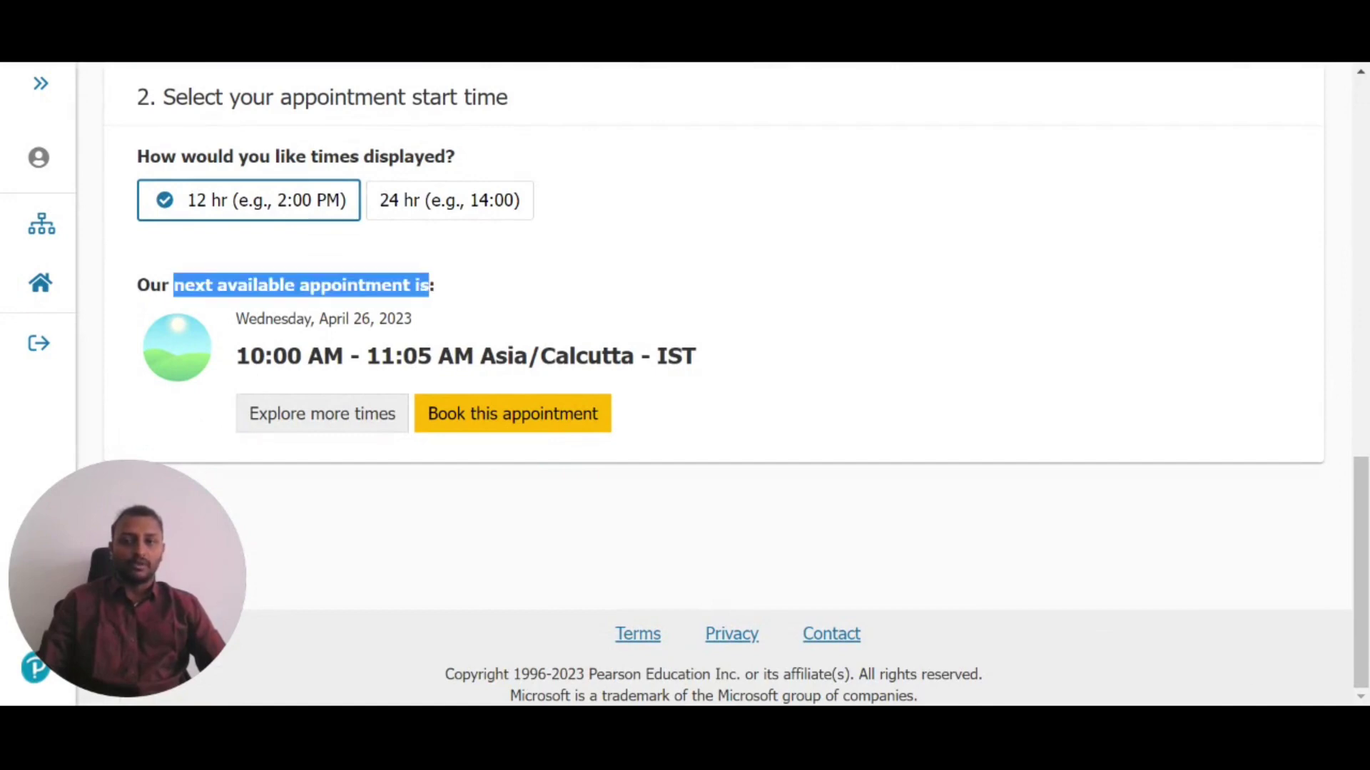
pyautogui.moveTo(263, 356); pyautogui.dragTo(361, 356)
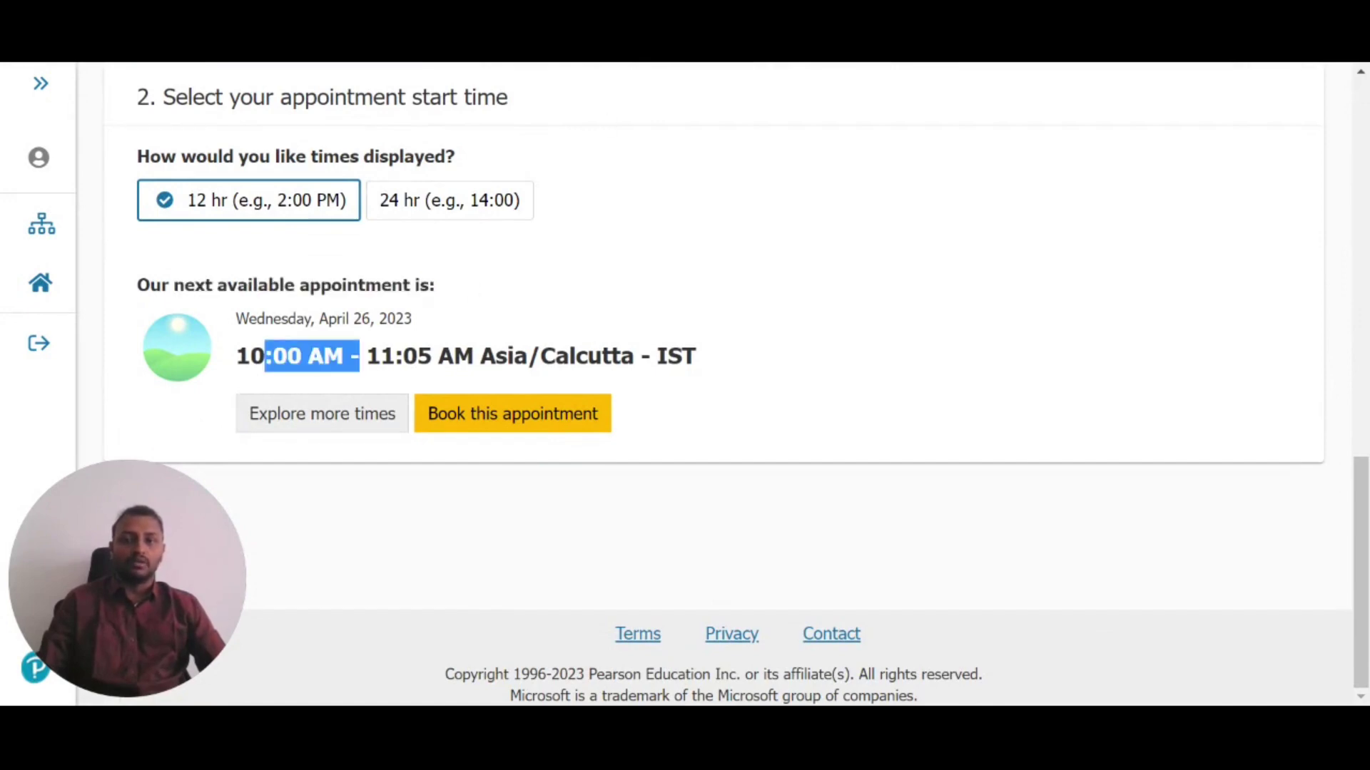
pyautogui.click(314, 356)
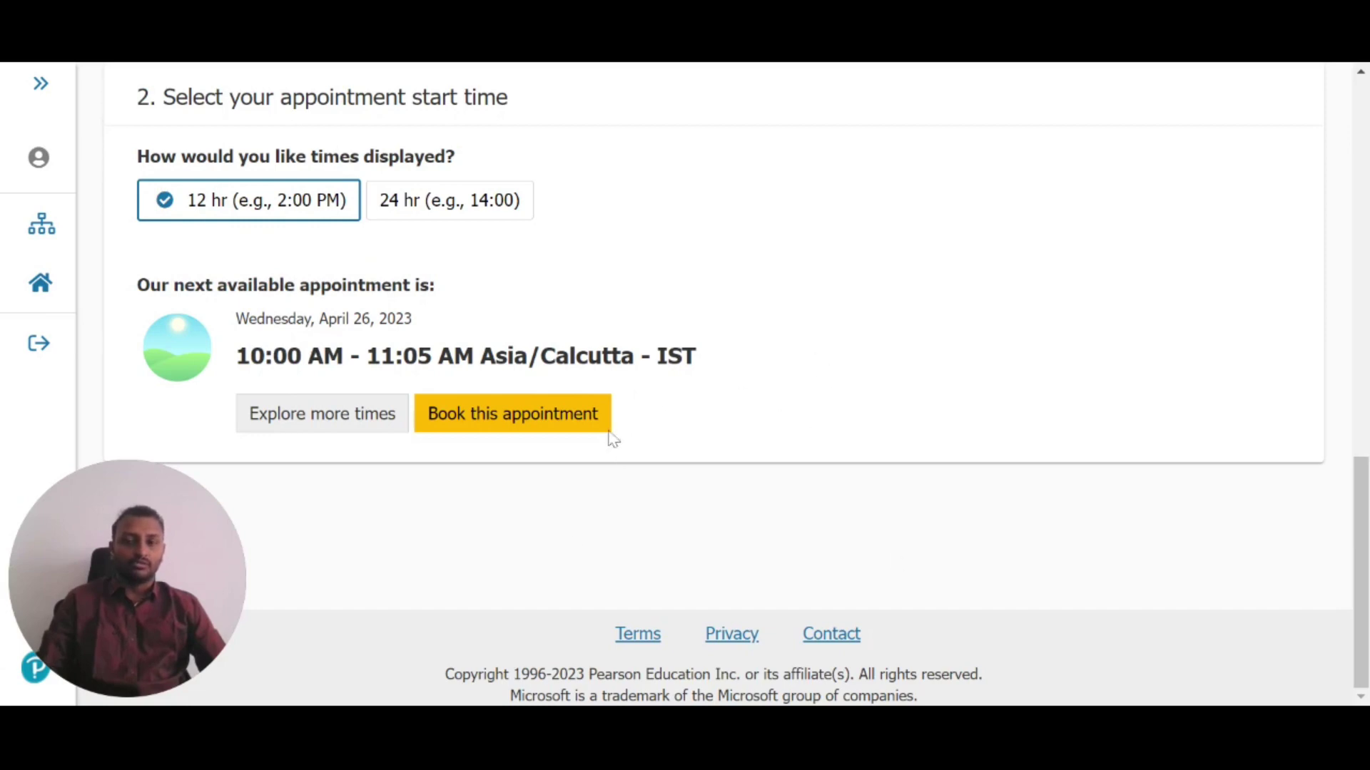
# Step: Browse all April 26 start times, including the 1:15 PM–5:00 PM slots, without choosing one
pyautogui.click(346, 415)
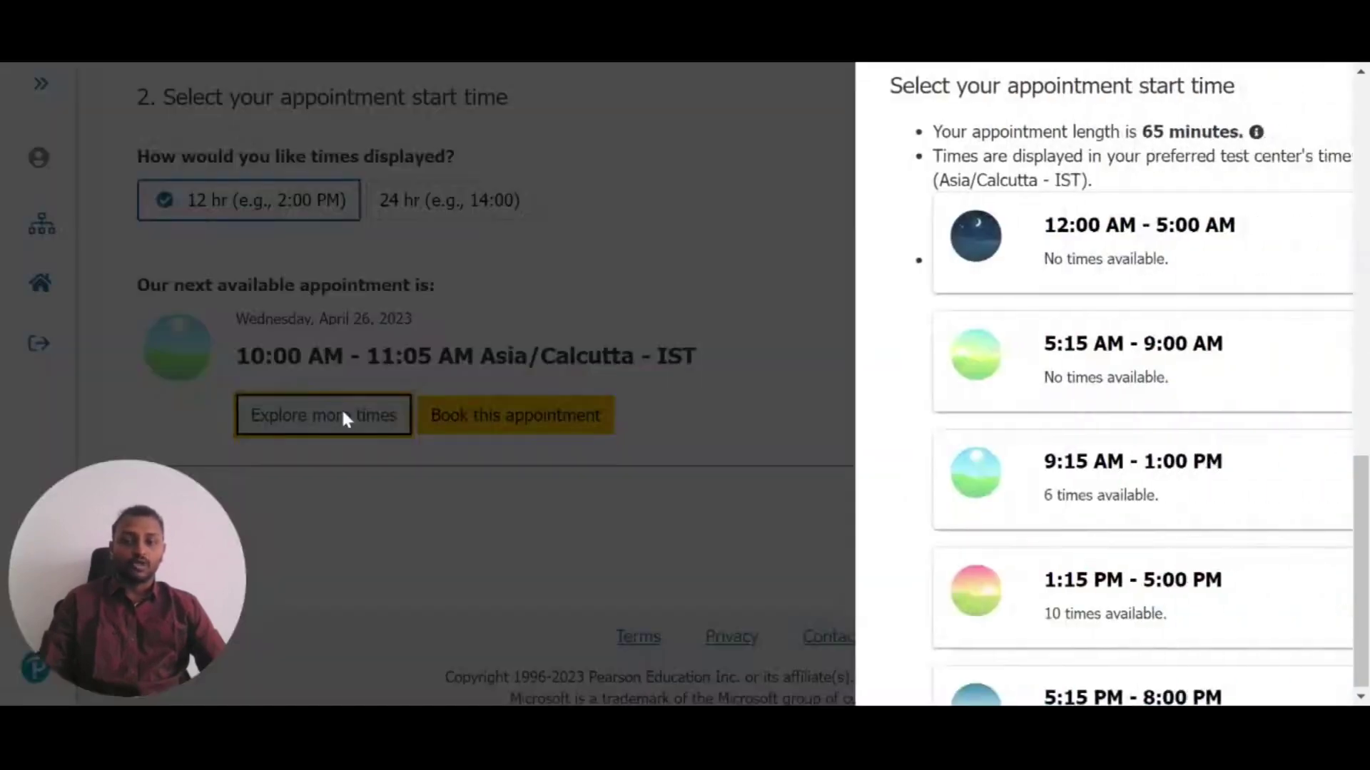
pyautogui.scroll(-3, 1063, 364)
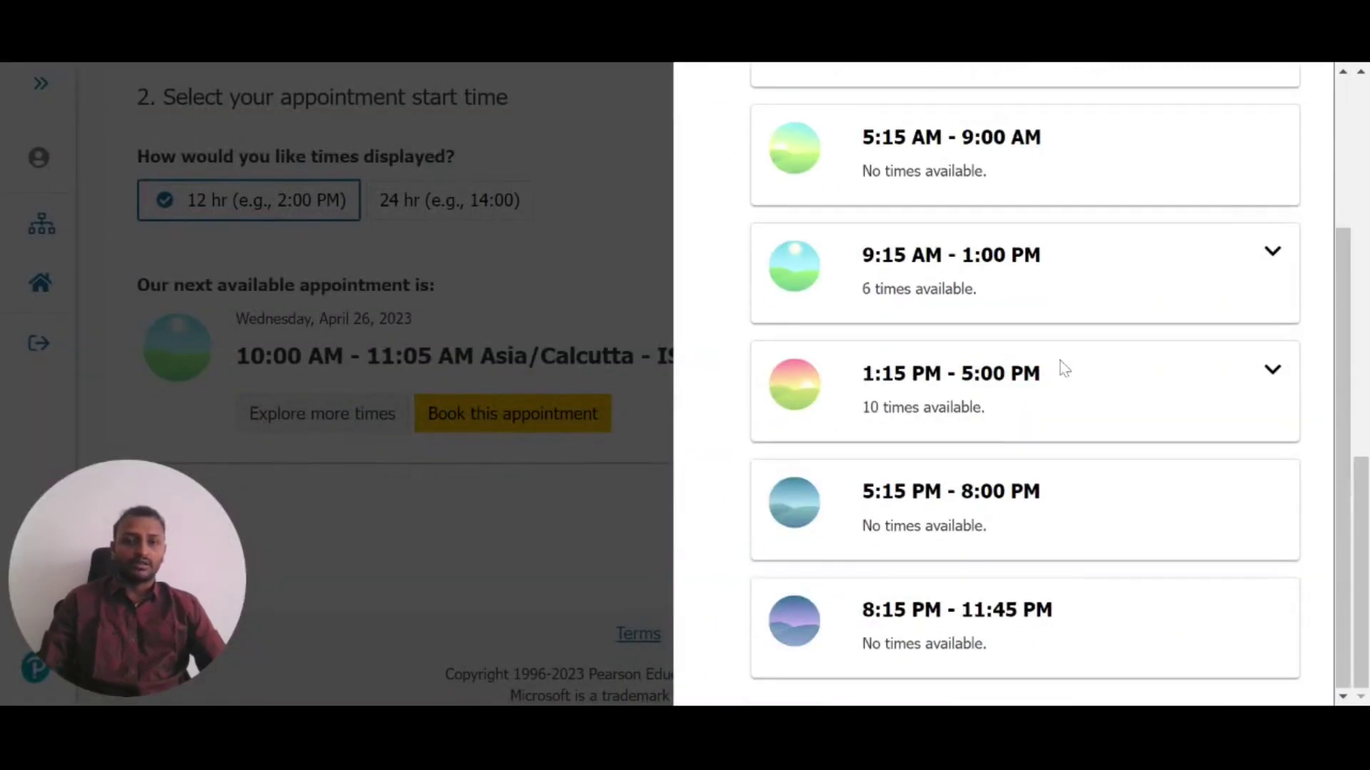
pyautogui.click(1274, 373)
pyautogui.scroll(-3, 1140, 437)
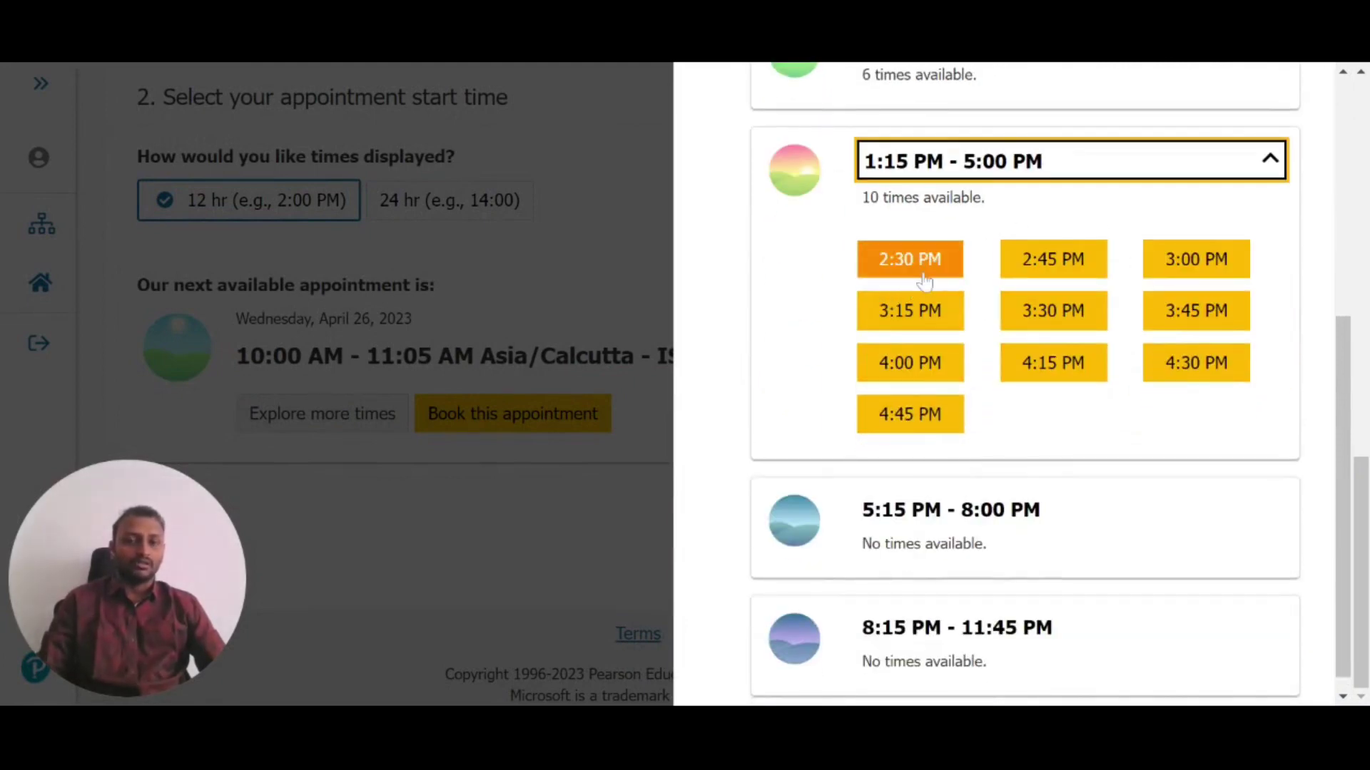
pyautogui.click(607, 494)
# Step: Book the 10:00 AM–11:05 AM appointment on Wednesday, April 26
pyautogui.scroll(3, 856, 336)
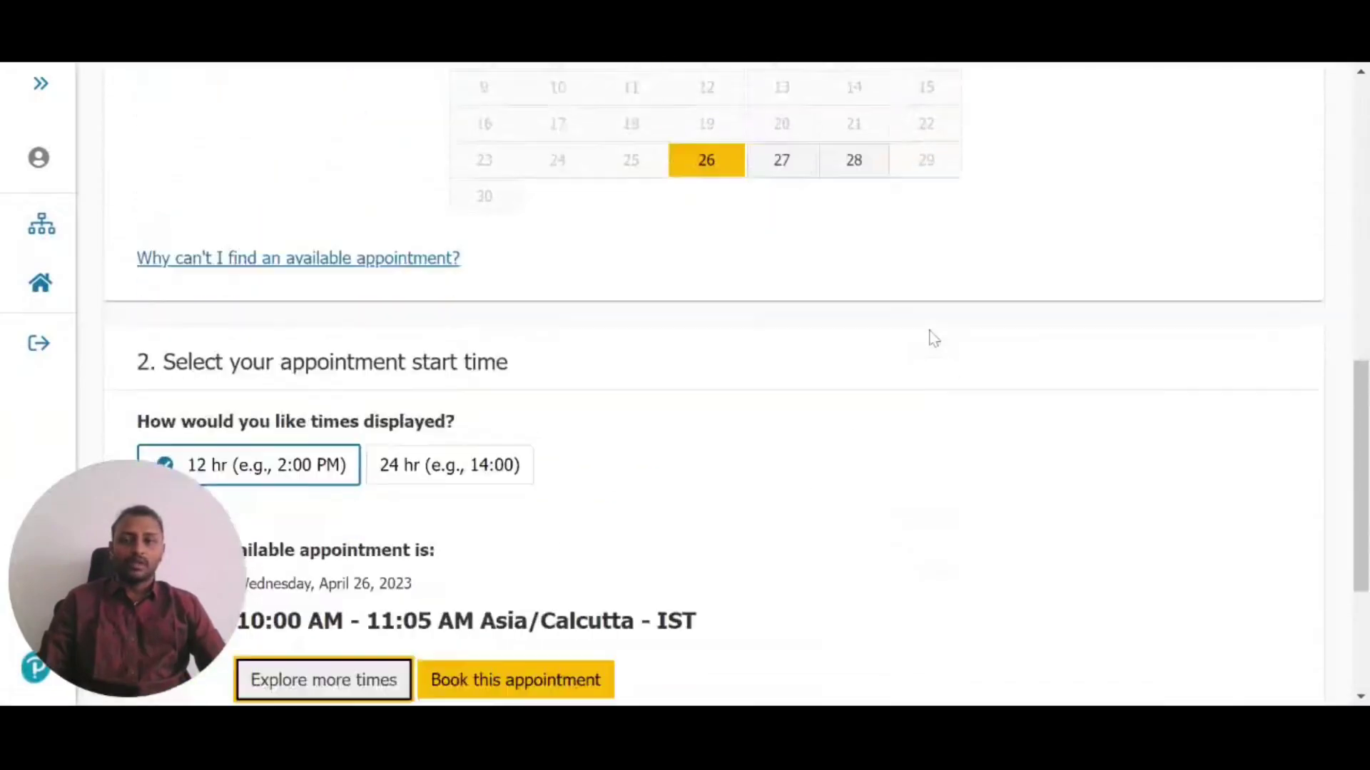
pyautogui.scroll(-3, 932, 336)
pyautogui.moveTo(246, 357); pyautogui.dragTo(393, 357)
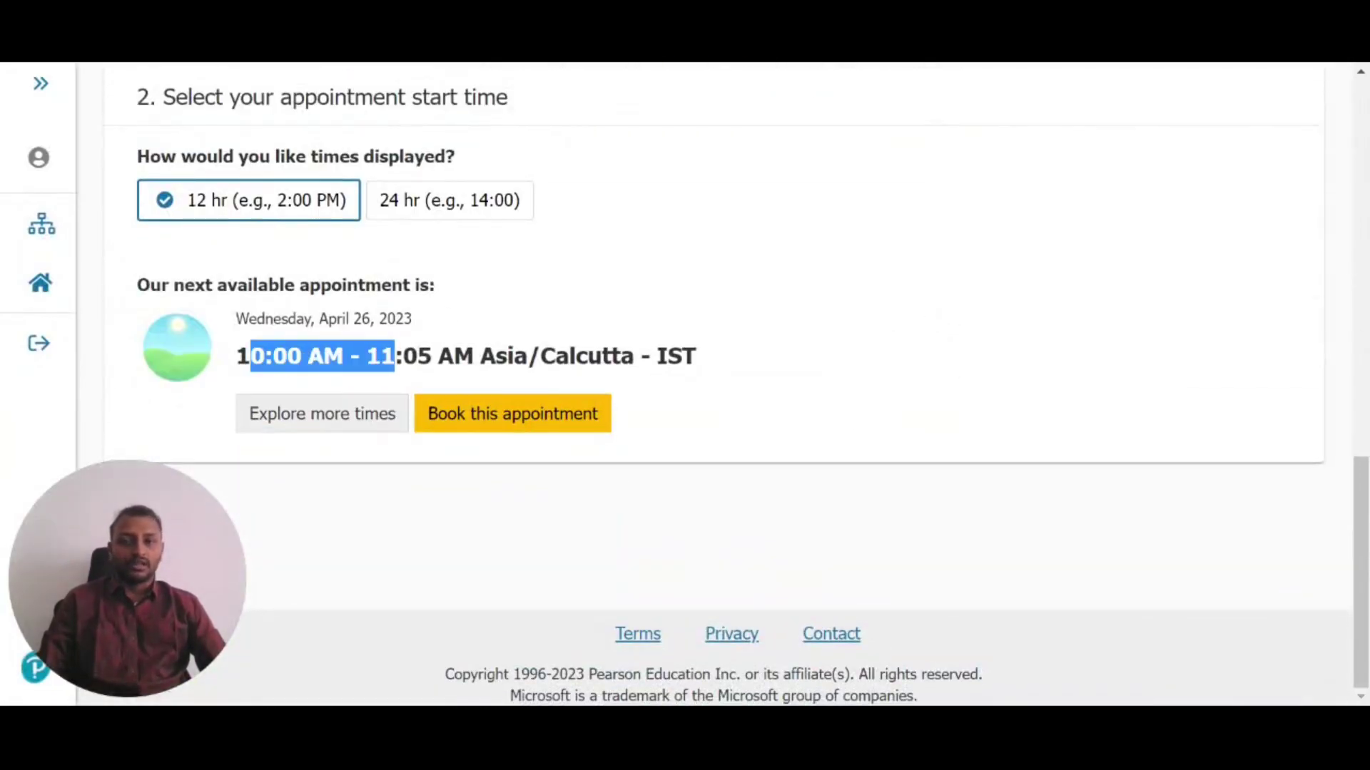
pyautogui.click(394, 357)
pyautogui.click(602, 417)
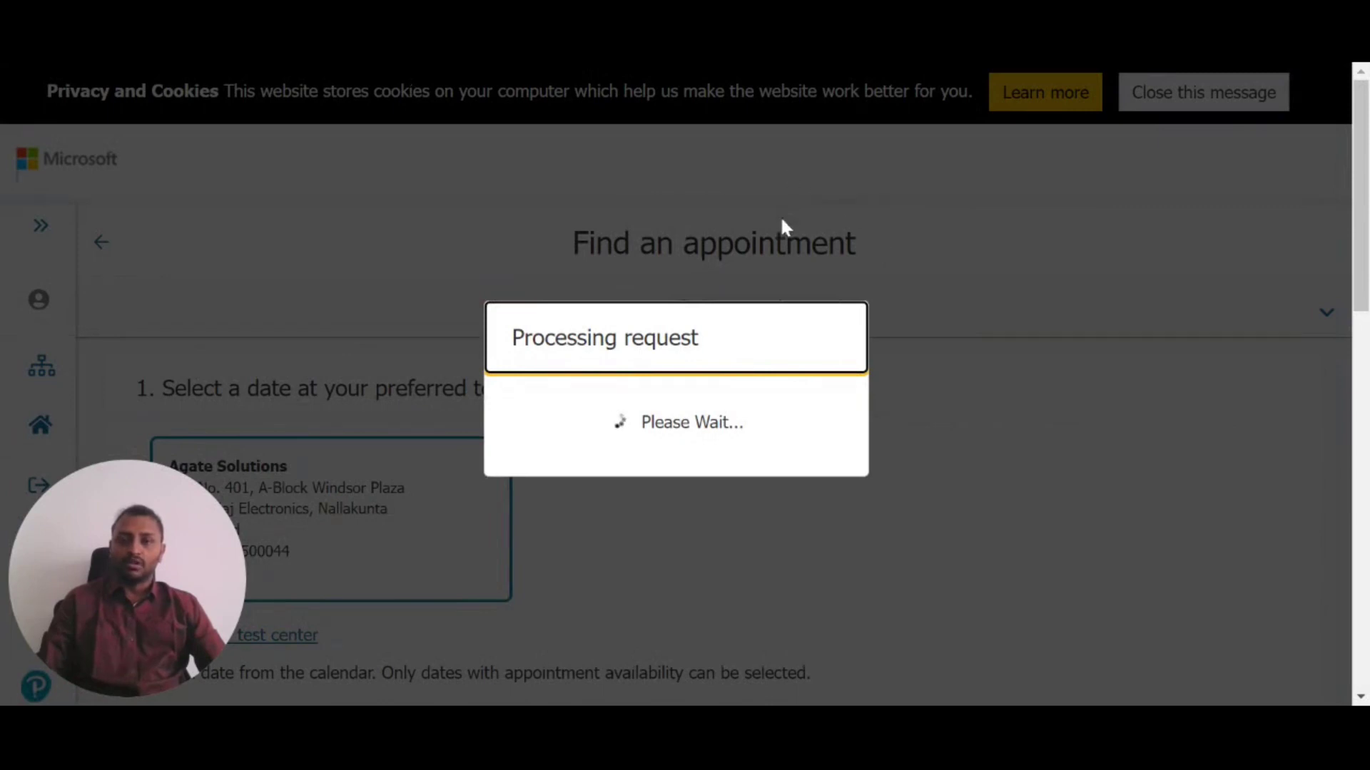
# Step: Verify the cart's appointment date, 10:00 AM start time and test center address
pyautogui.scroll(-3, 863, 314)
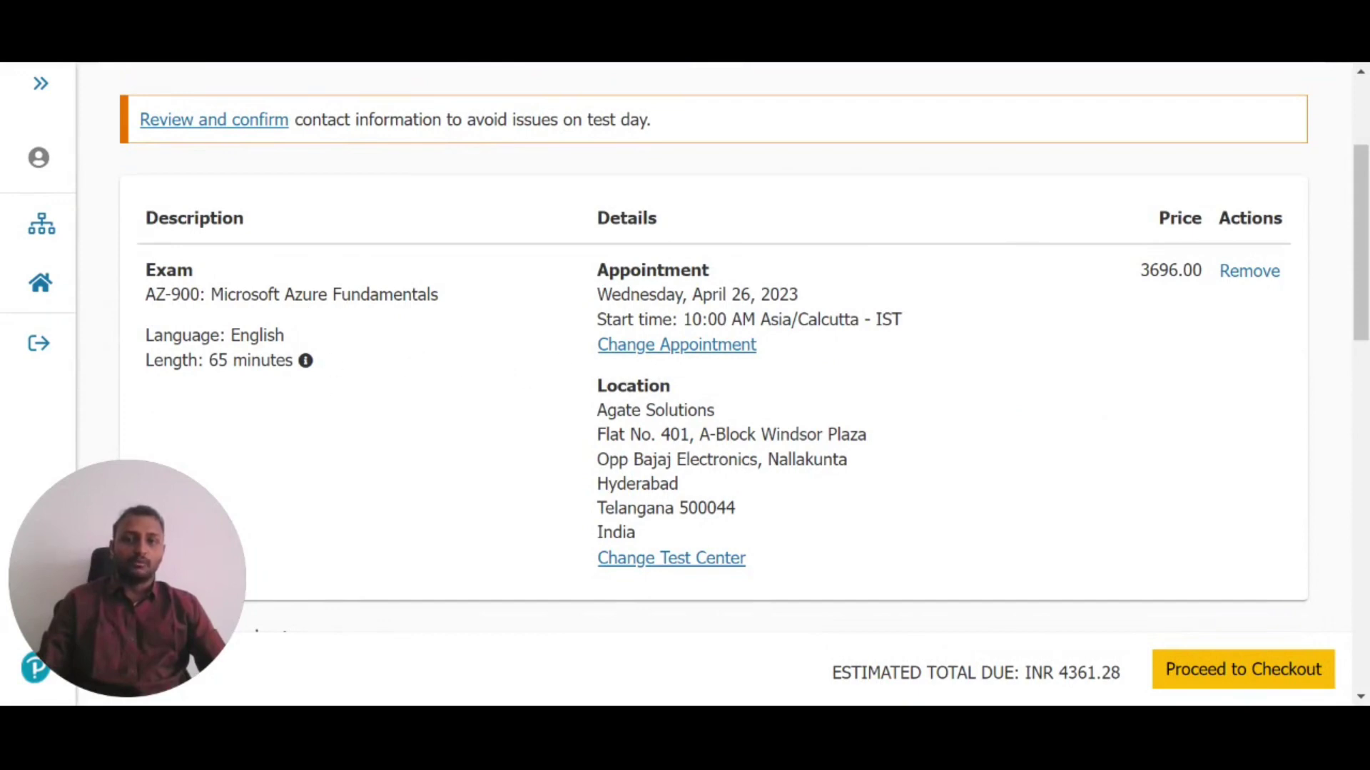
pyautogui.moveTo(597, 292); pyautogui.dragTo(883, 344)
pyautogui.click(891, 414)
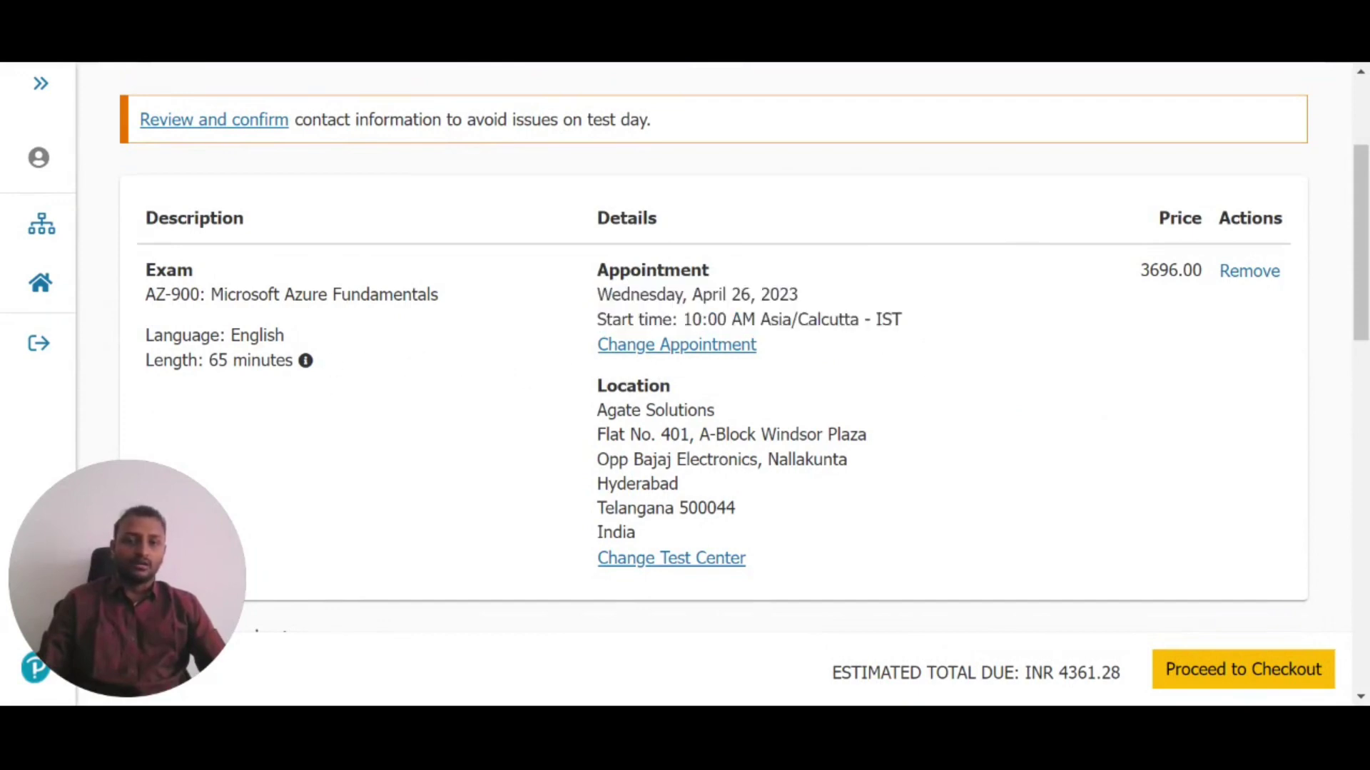
pyautogui.moveTo(595, 403); pyautogui.dragTo(848, 582)
pyautogui.click(1112, 428)
# Step: Review the subtotal, tax and estimated total due of INR 4361.28
pyautogui.scroll(-8, 1364, 408)
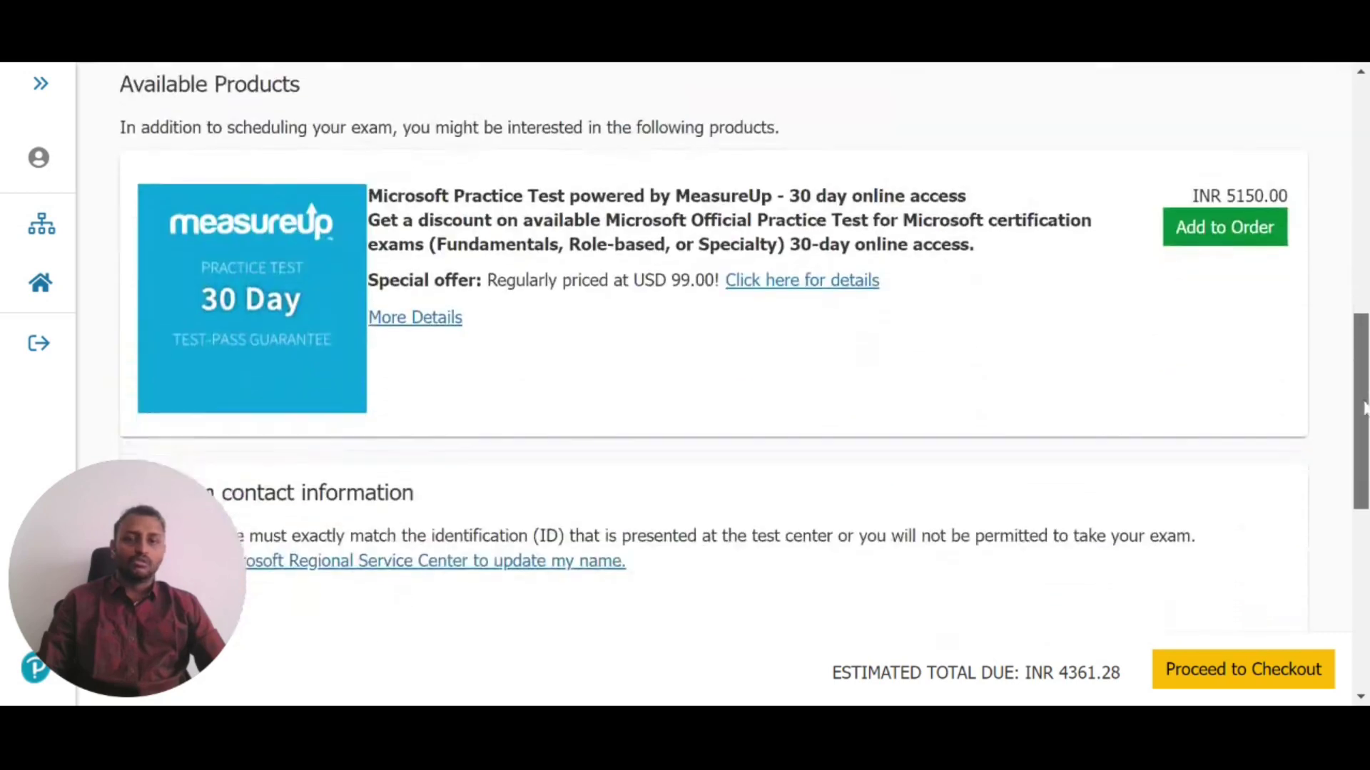
pyautogui.scroll(2, 1364, 408)
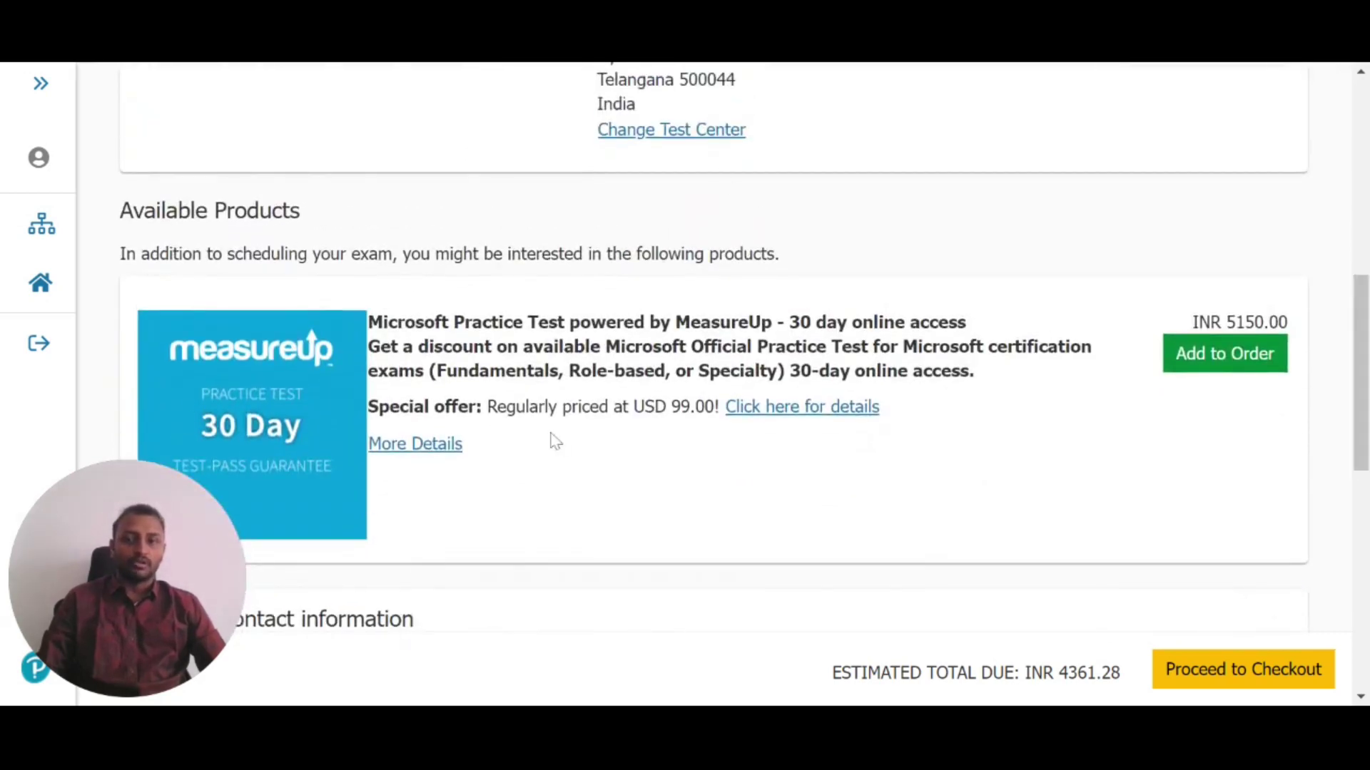
pyautogui.scroll(-4, 809, 497)
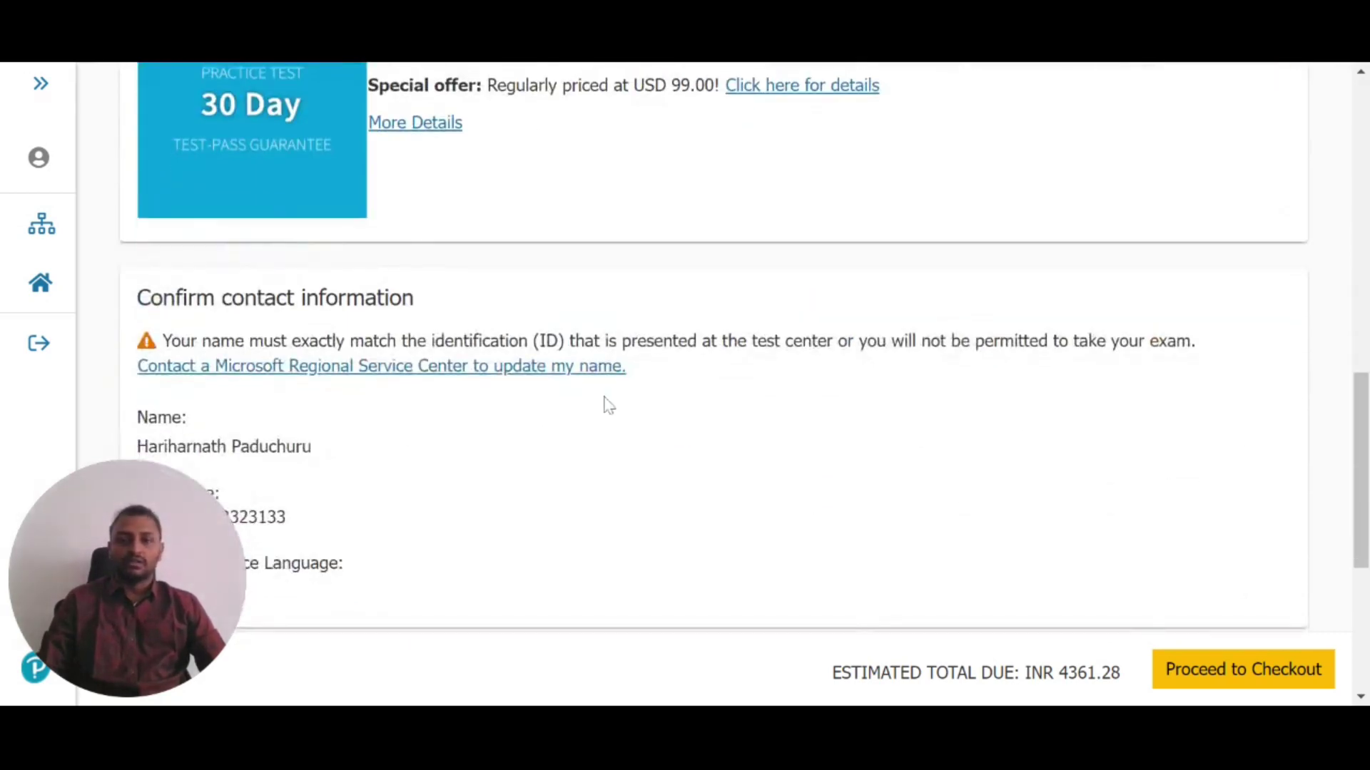
pyautogui.scroll(1, 605, 400)
pyautogui.scroll(-6, 938, 397)
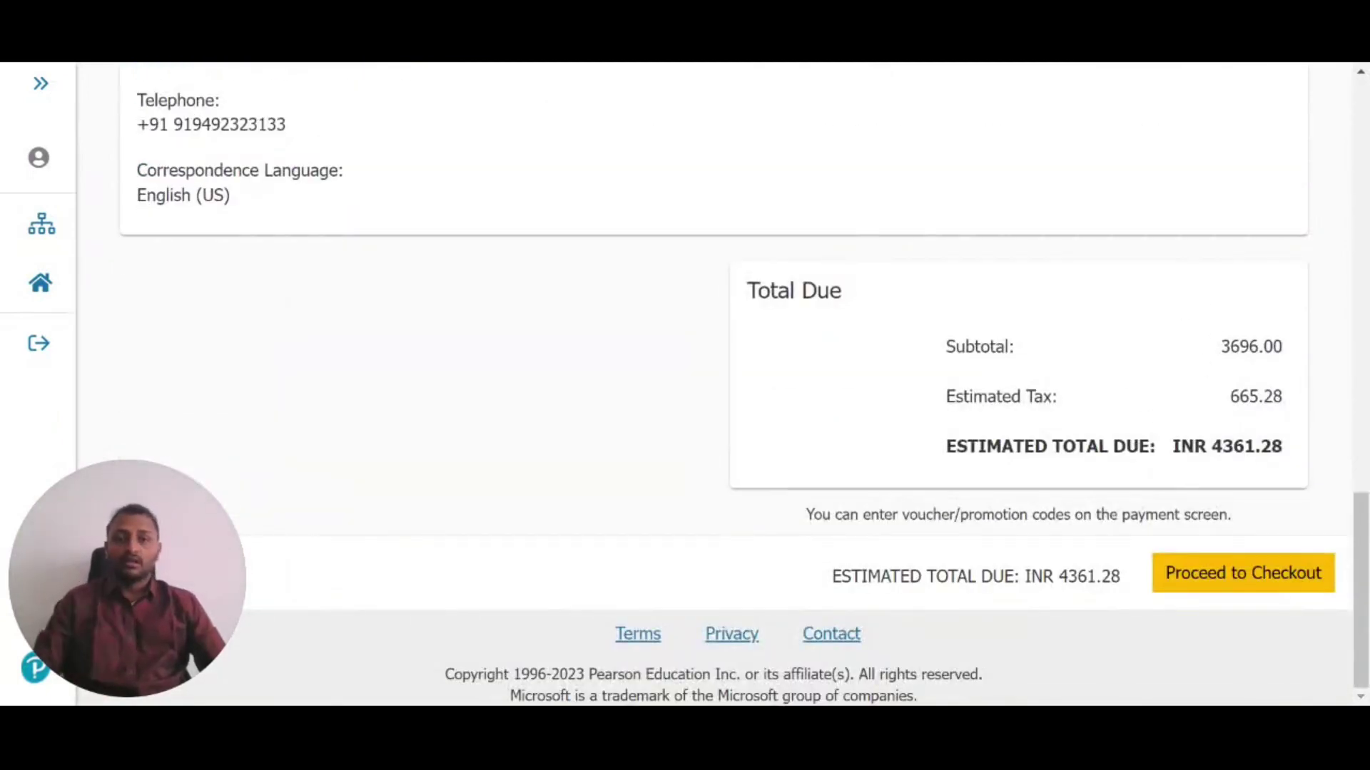
pyautogui.moveTo(967, 347); pyautogui.dragTo(1308, 495)
pyautogui.click(1313, 485)
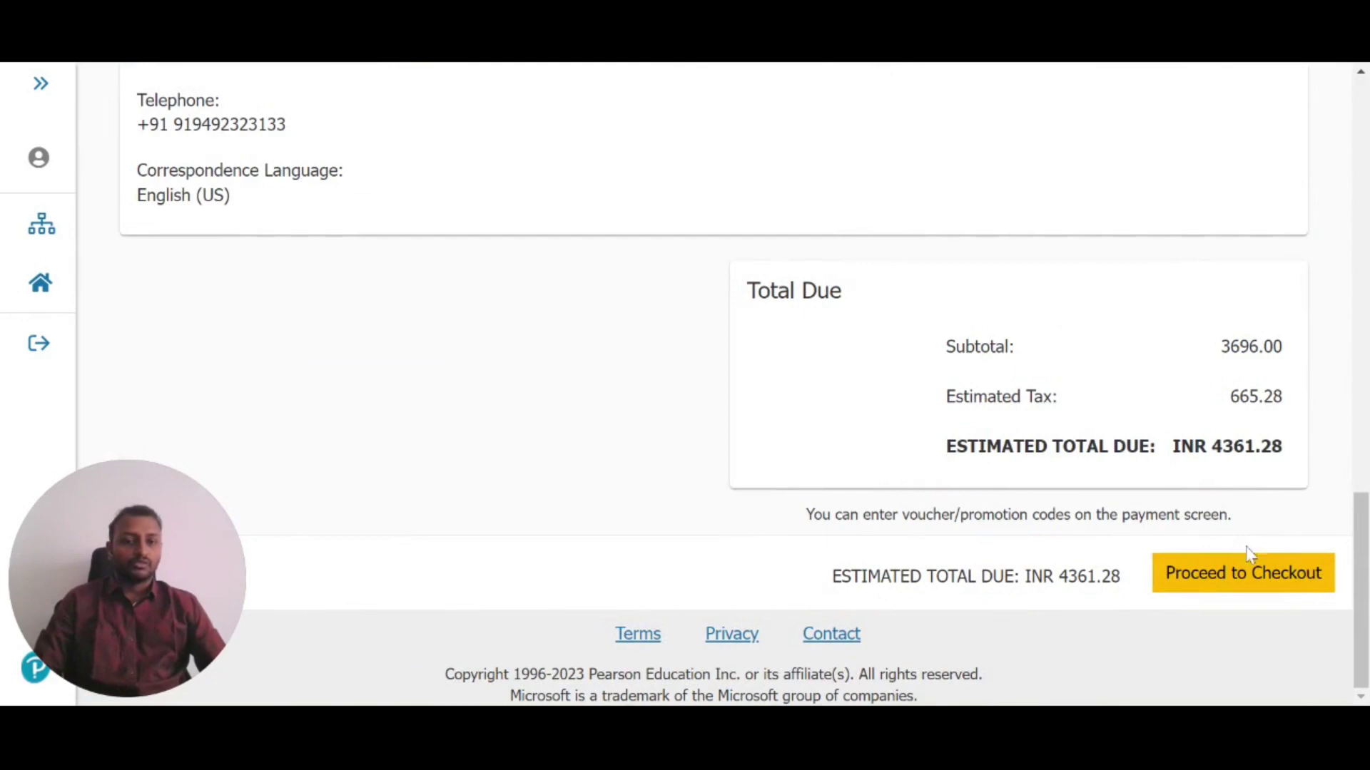
pyautogui.click(1253, 574)
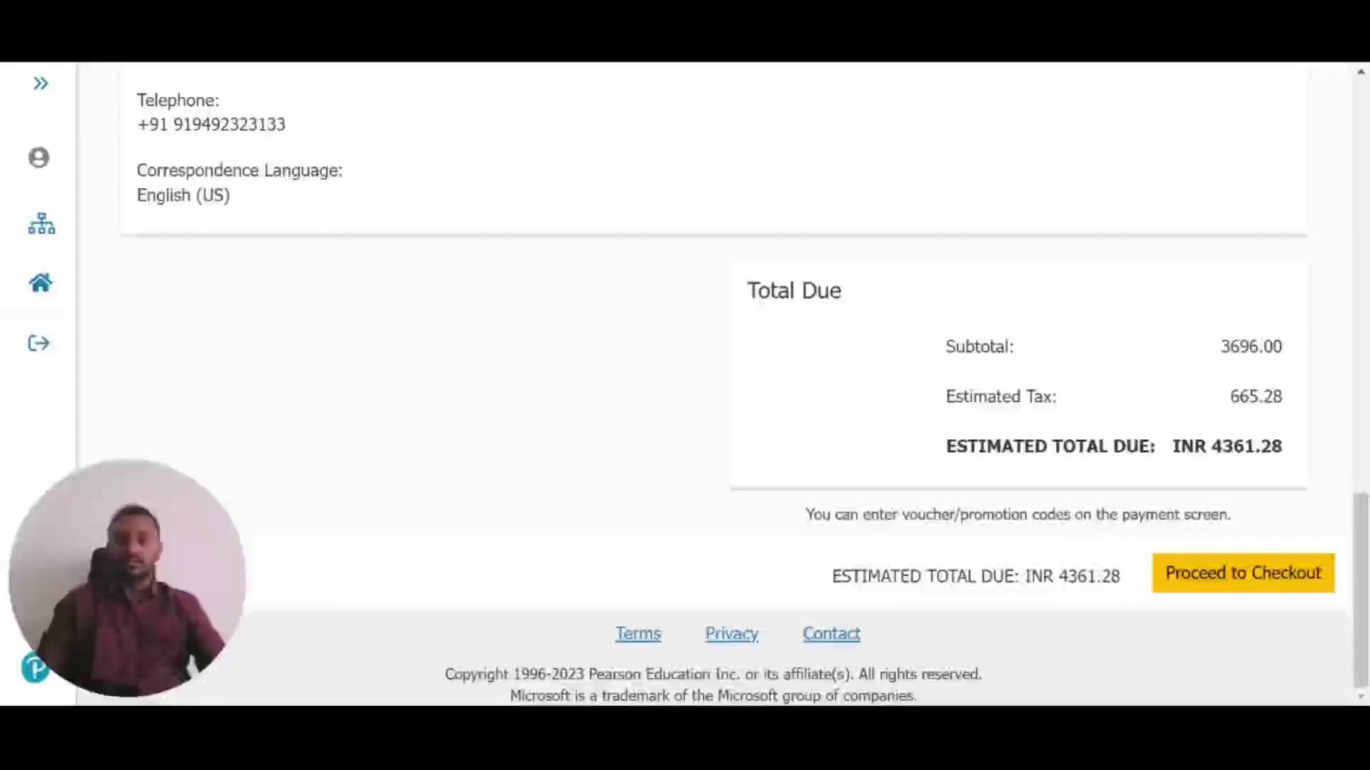
pyautogui.scroll(1, 713, 385)
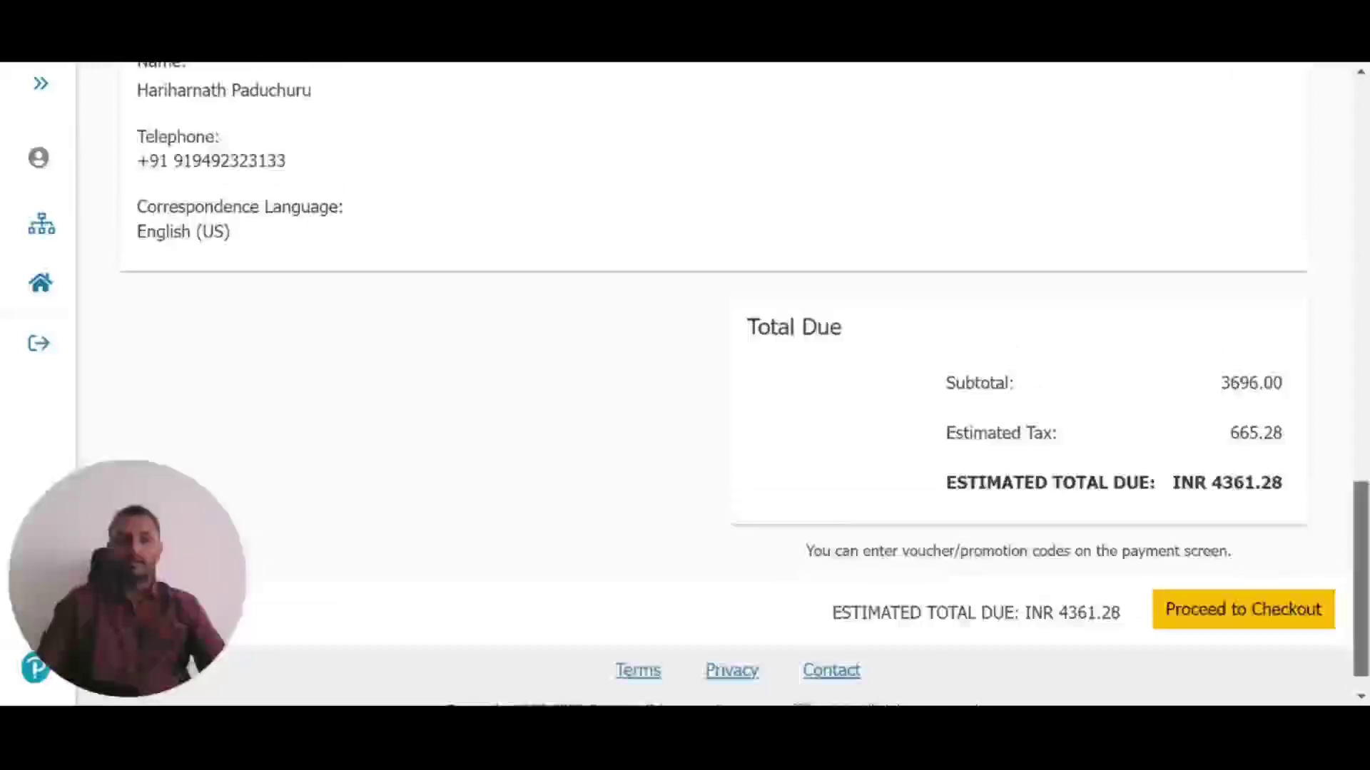
pyautogui.scroll(-1, 927, 470)
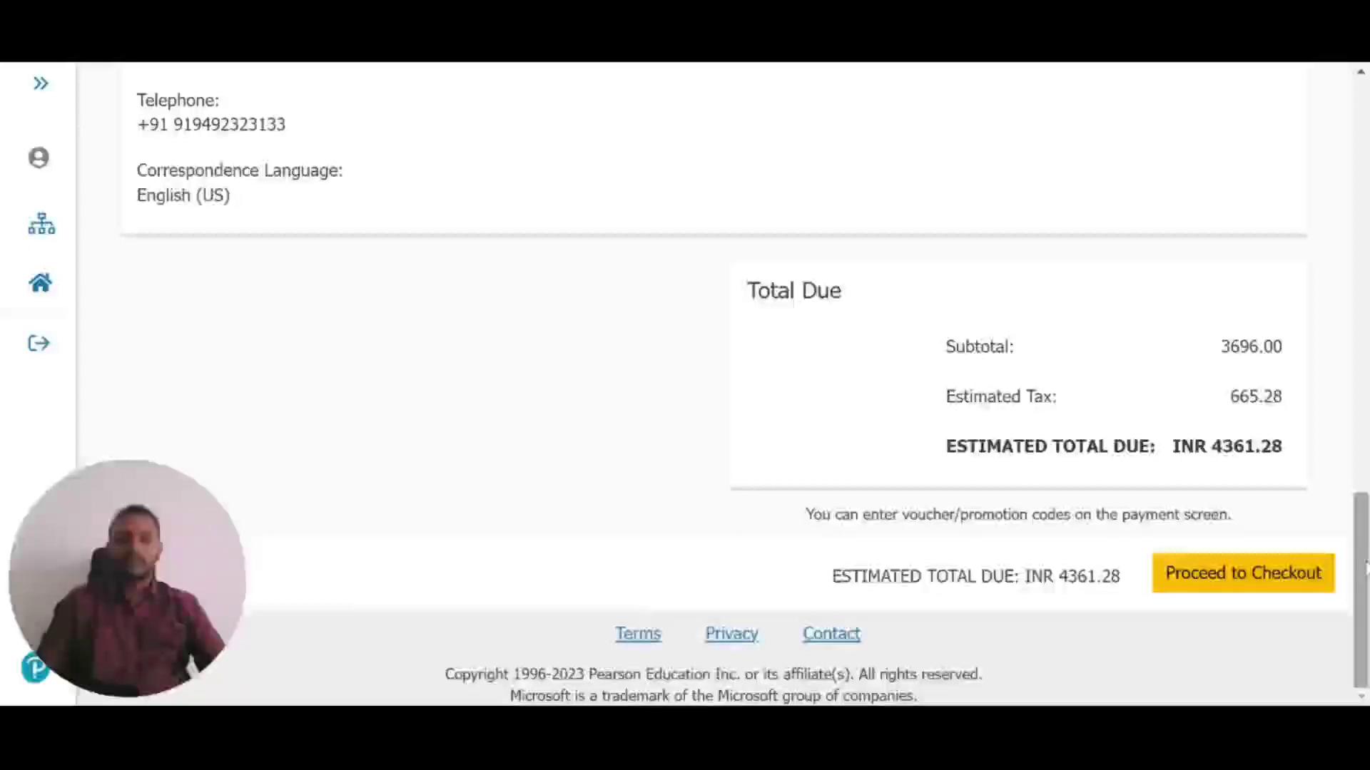
pyautogui.scroll(9, 713, 385)
pyautogui.scroll(7, 713, 385)
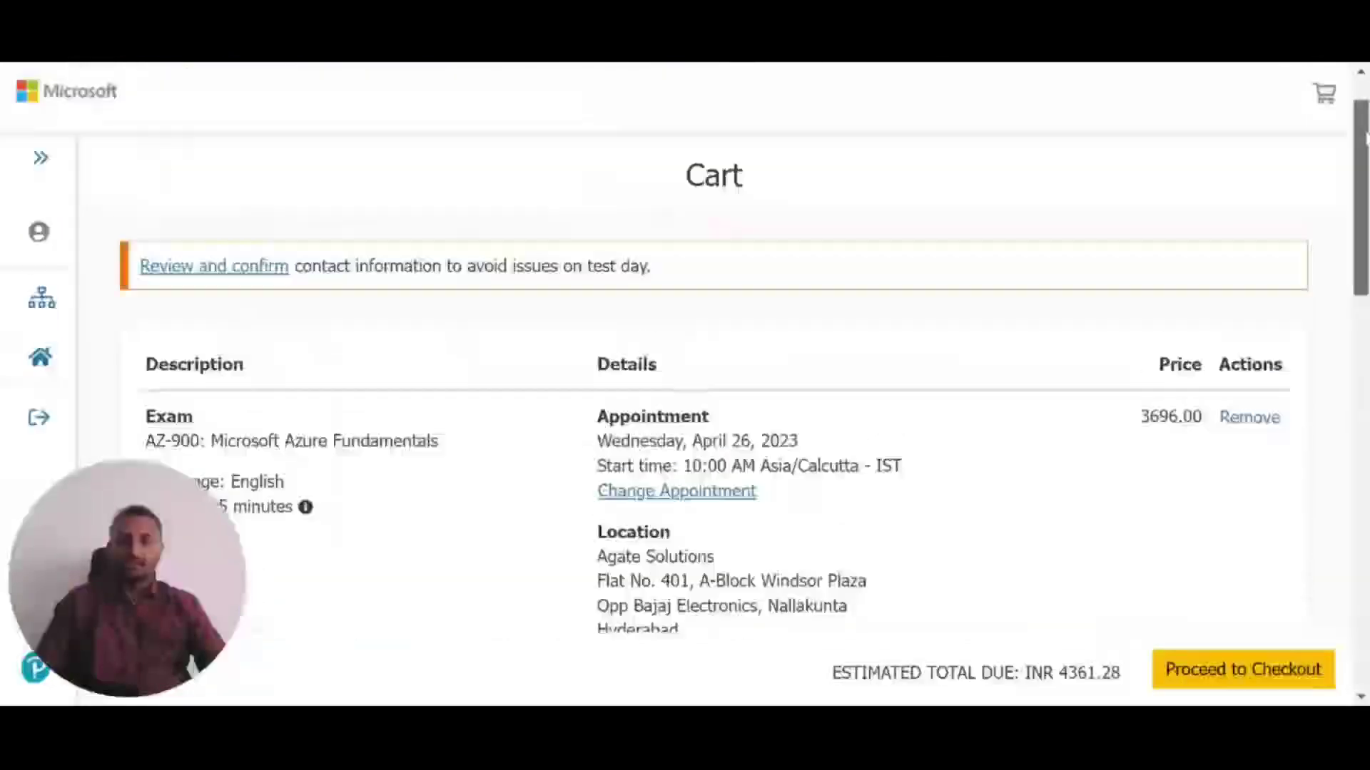